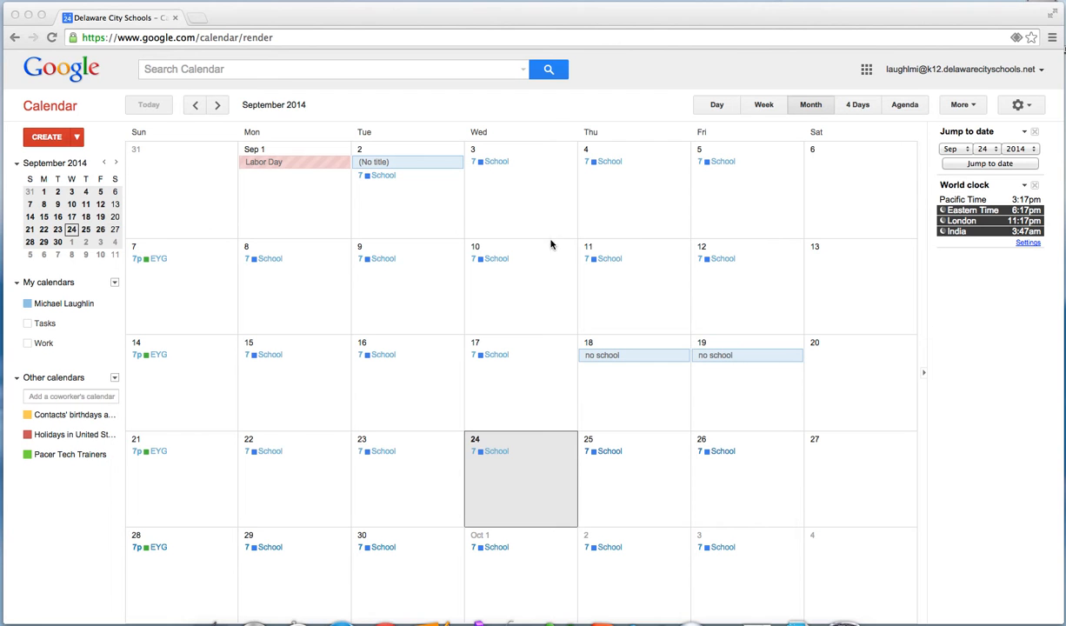
- View the calendar by week, by day and as an agenda, and return to the month view
{"action": "left_click", "coordinate": [761, 108]}
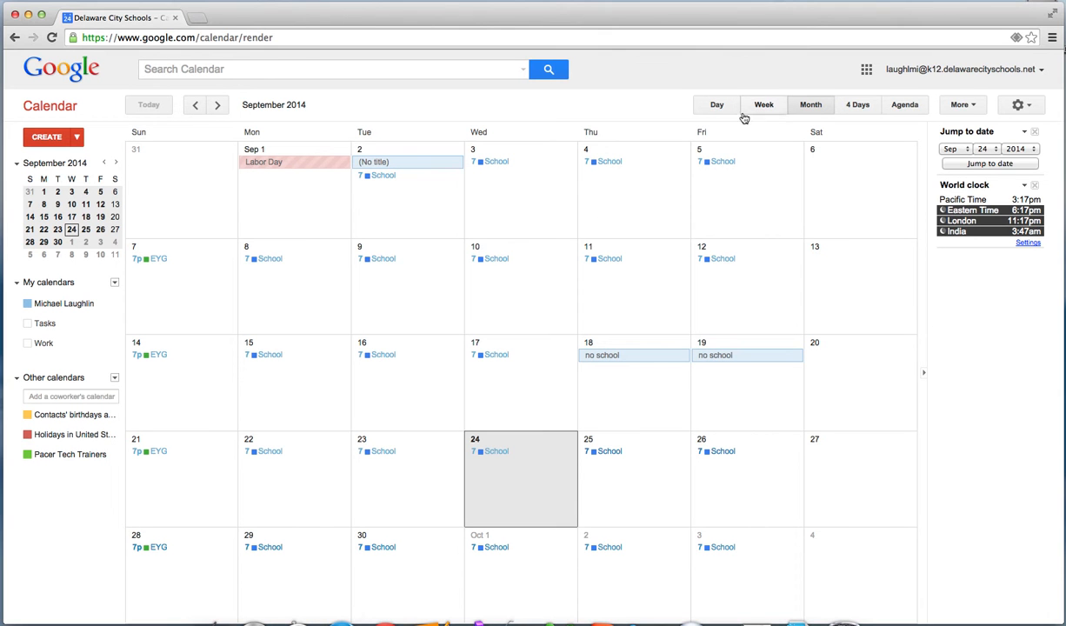
{"action": "left_click", "coordinate": [764, 104]}
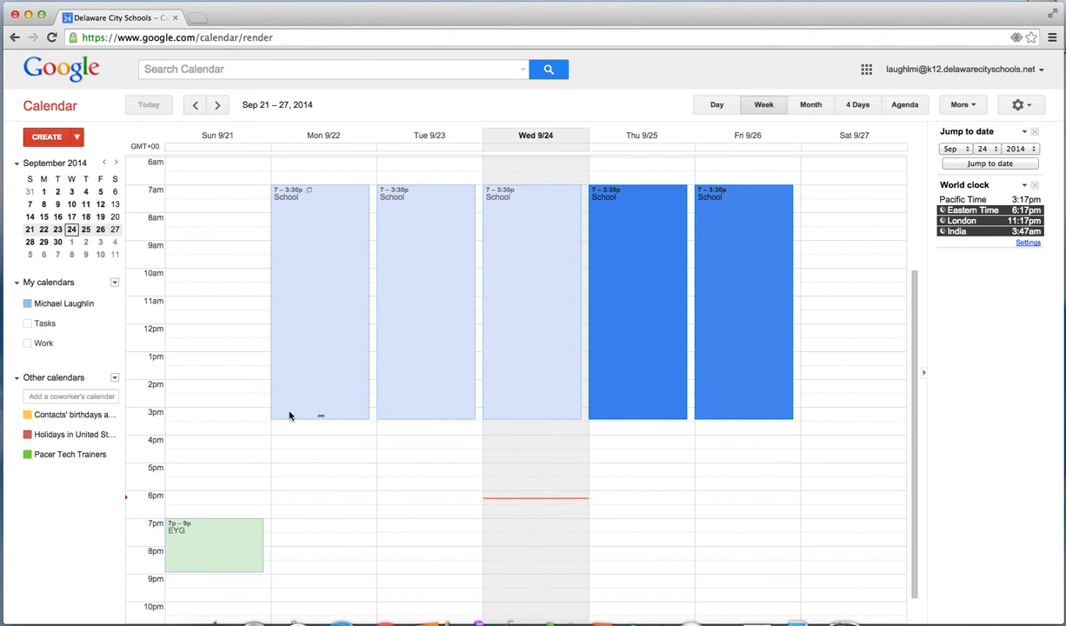
{"action": "left_click", "coordinate": [717, 108]}
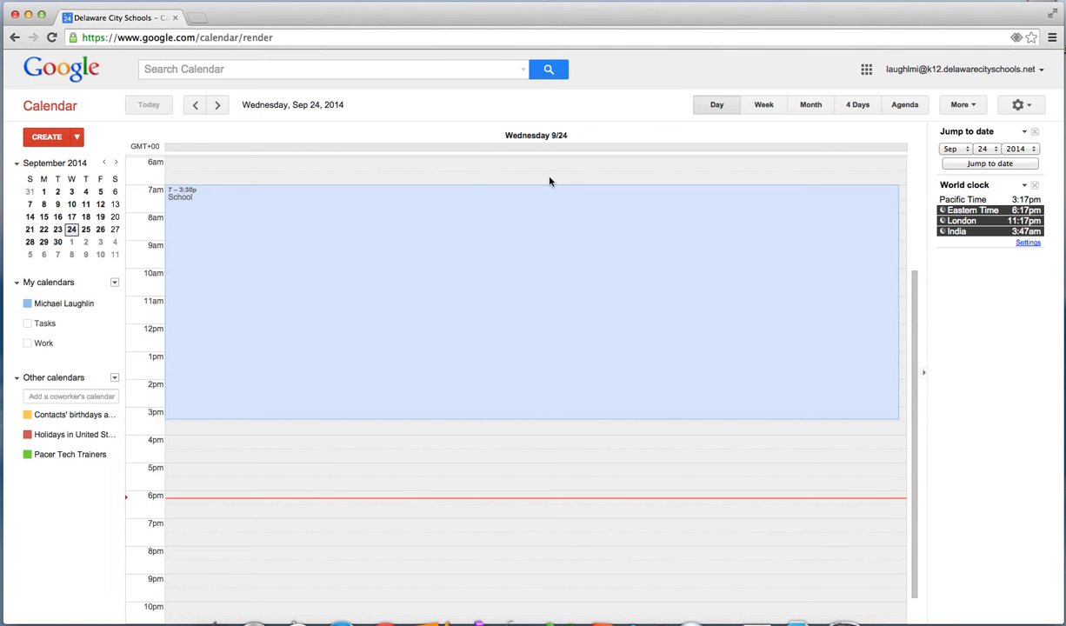
{"action": "left_click", "coordinate": [900, 106]}
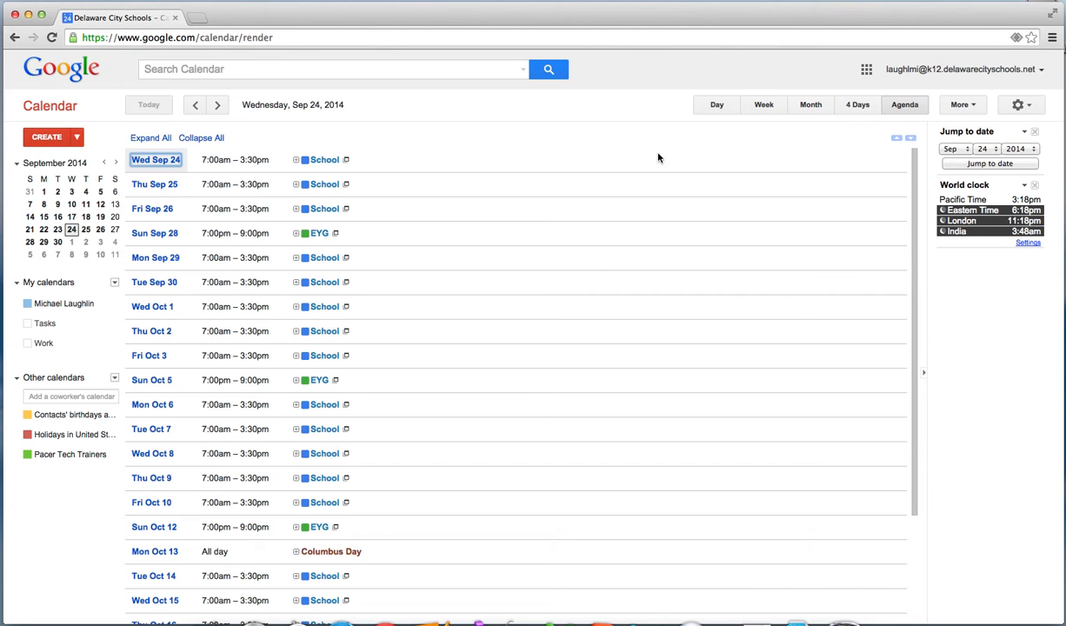
{"action": "left_click", "coordinate": [802, 104]}
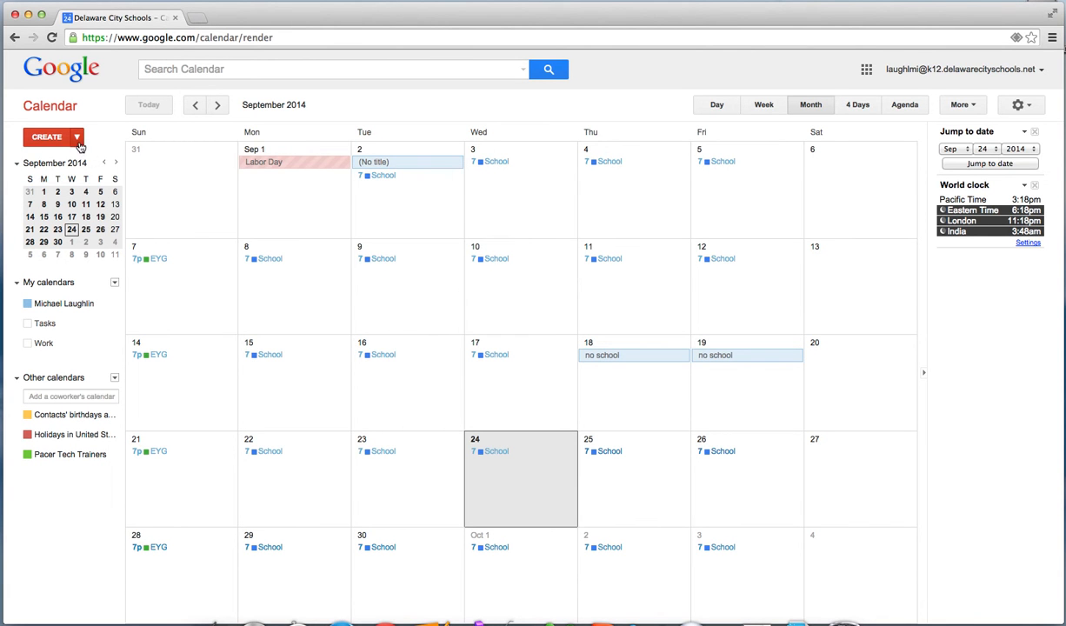
- Quick-add a dinner event for 7pm tomorrow by copying the example text into the entry
{"action": "left_click", "coordinate": [77, 136]}
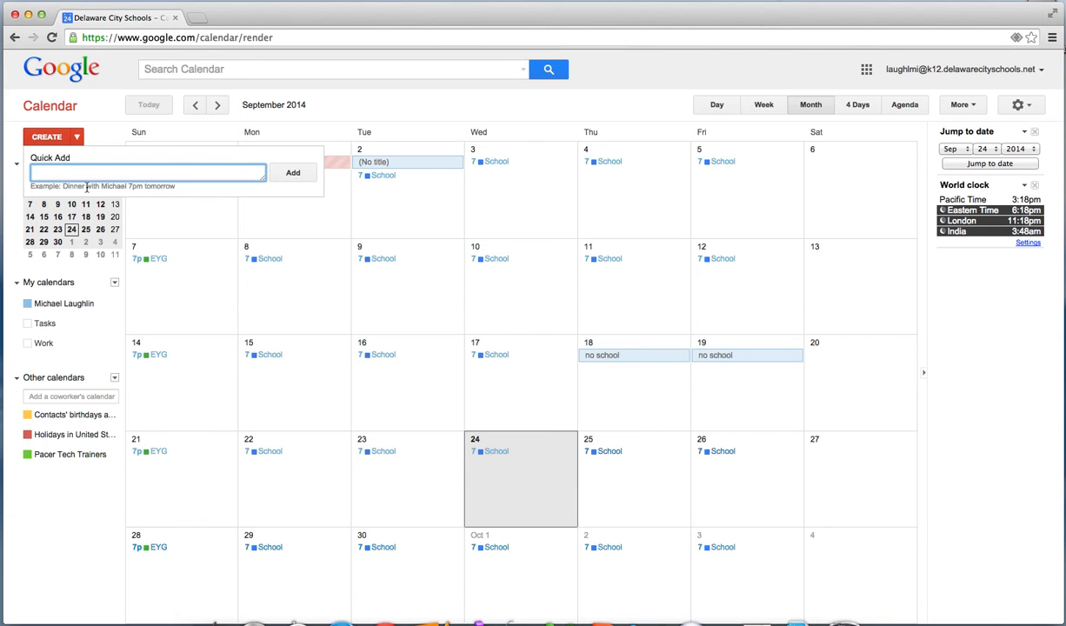
{"action": "left_click_drag", "start_coordinate": [63, 186], "coordinate": [179, 189]}
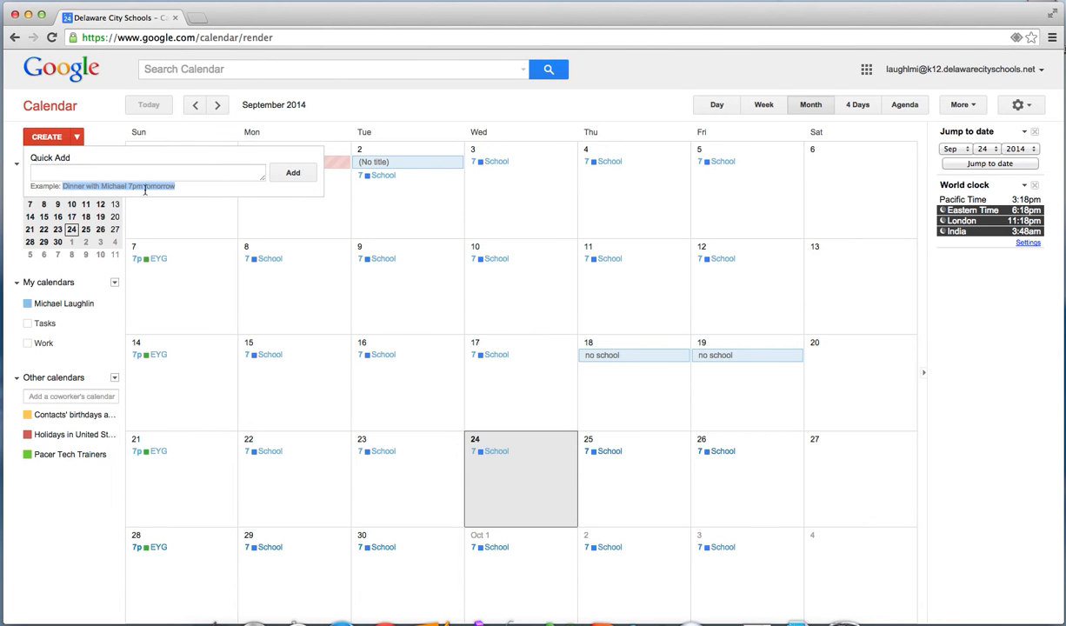
{"action": "right_click", "coordinate": [145, 192]}
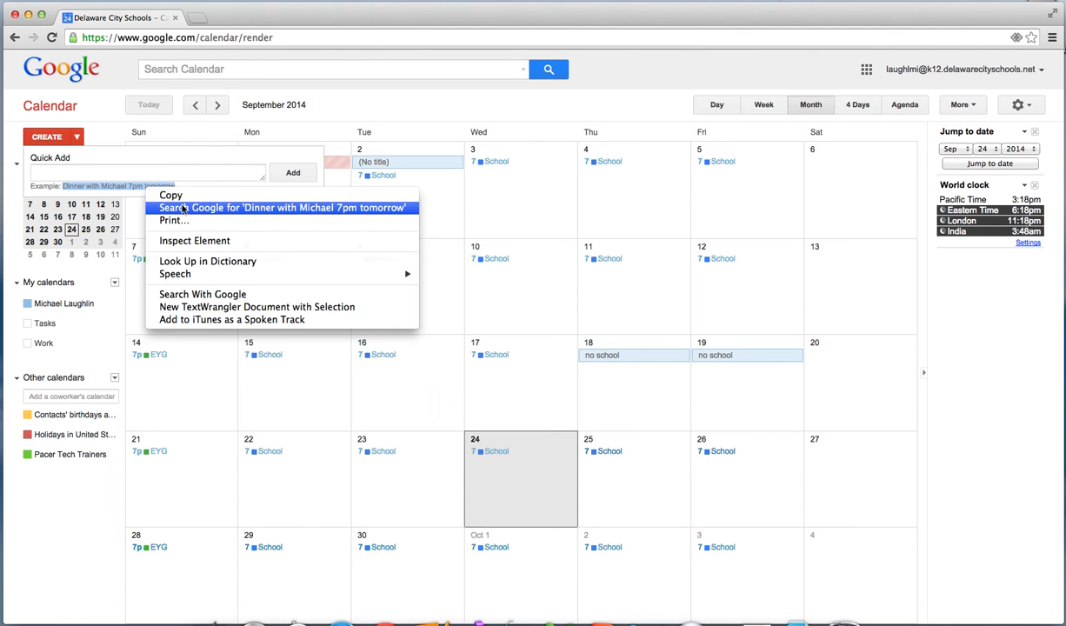
{"action": "left_click", "coordinate": [149, 195]}
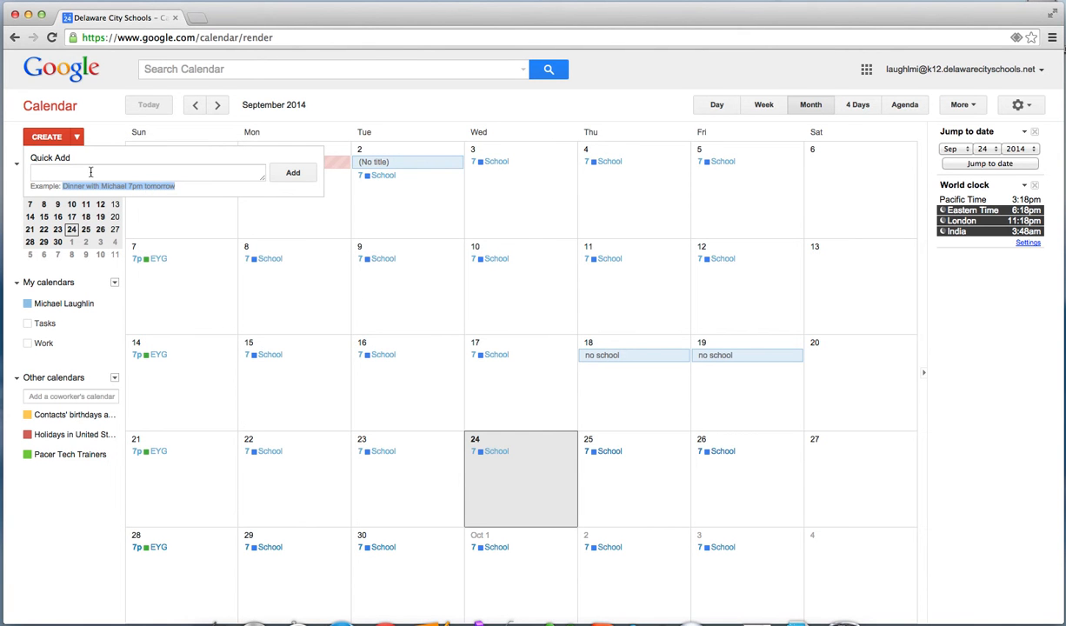
{"action": "left_click", "coordinate": [91, 172]}
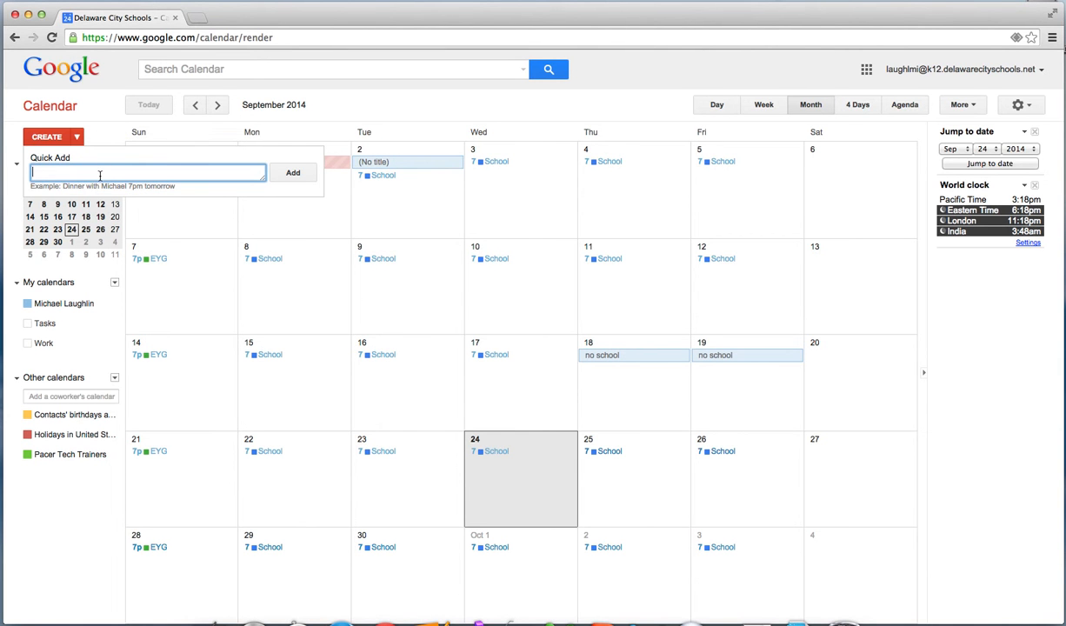
{"action": "right_click", "coordinate": [100, 175]}
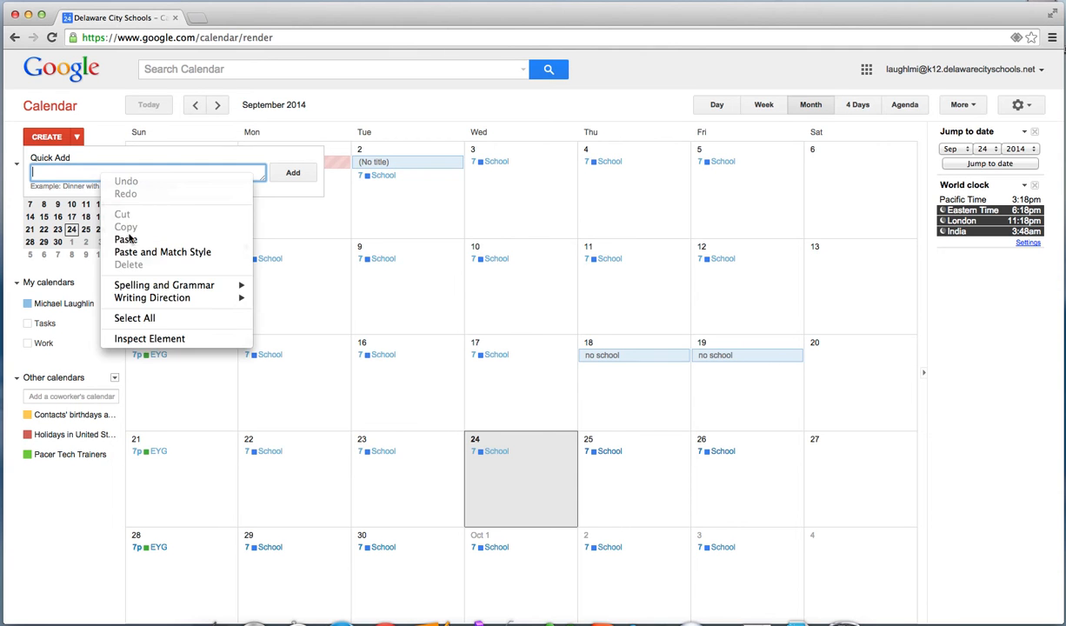
{"action": "left_click", "coordinate": [127, 240]}
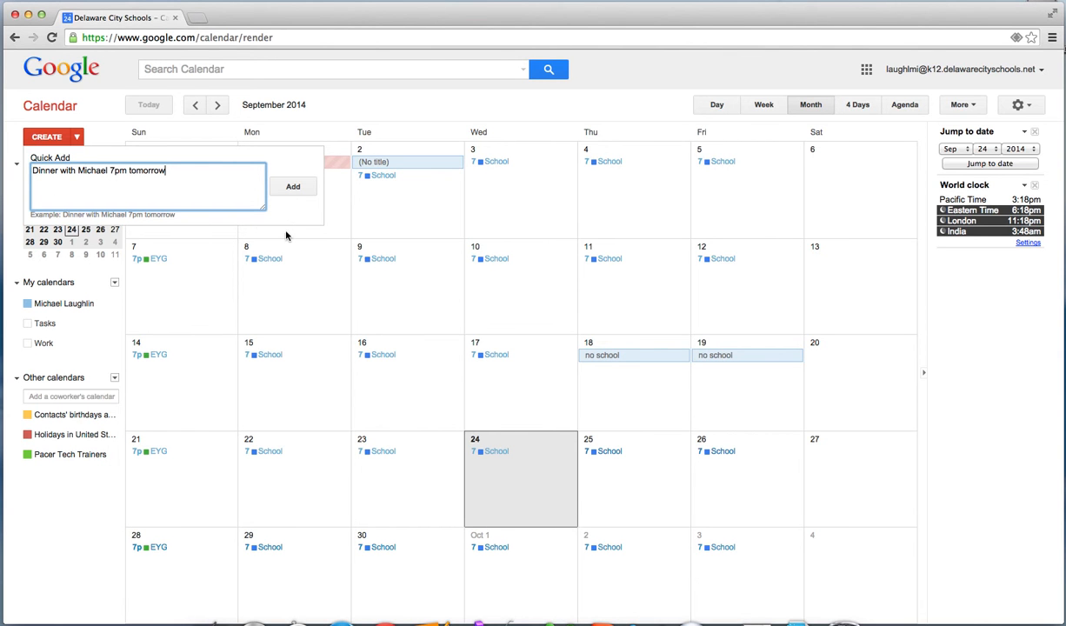
{"action": "left_click", "coordinate": [288, 190]}
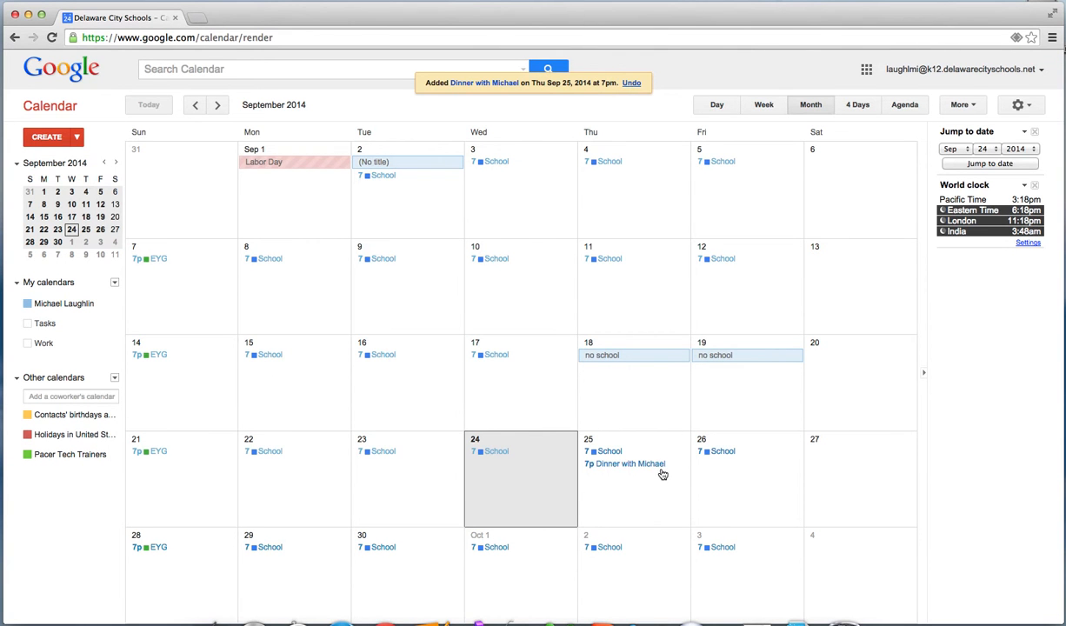
- Delete the 7pm dinner event on Thursday, September 25
{"action": "left_click", "coordinate": [640, 472]}
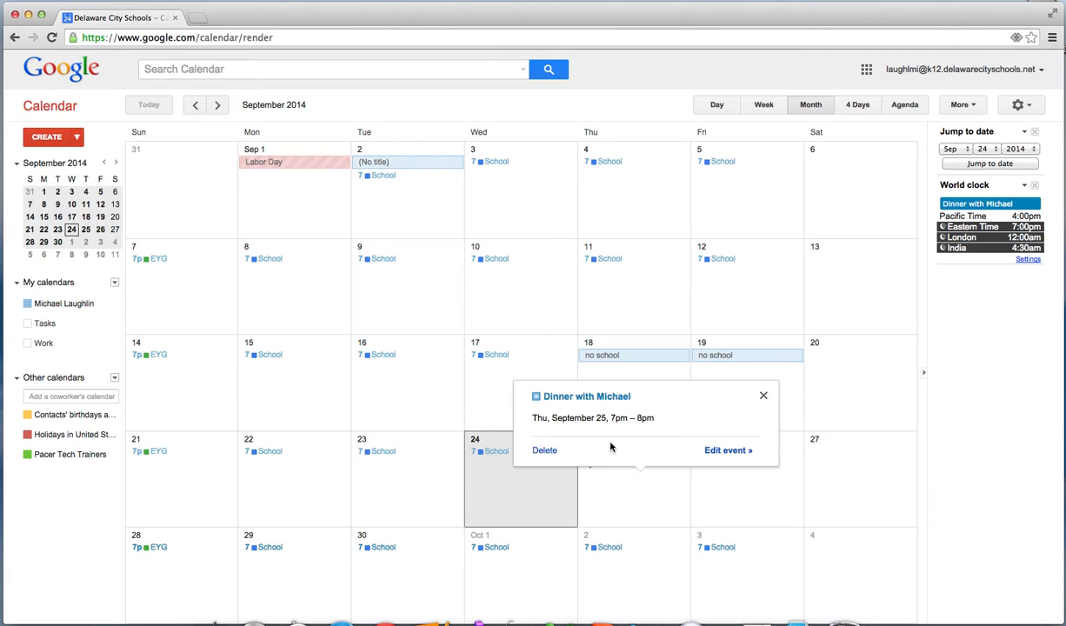
{"action": "left_click", "coordinate": [546, 451]}
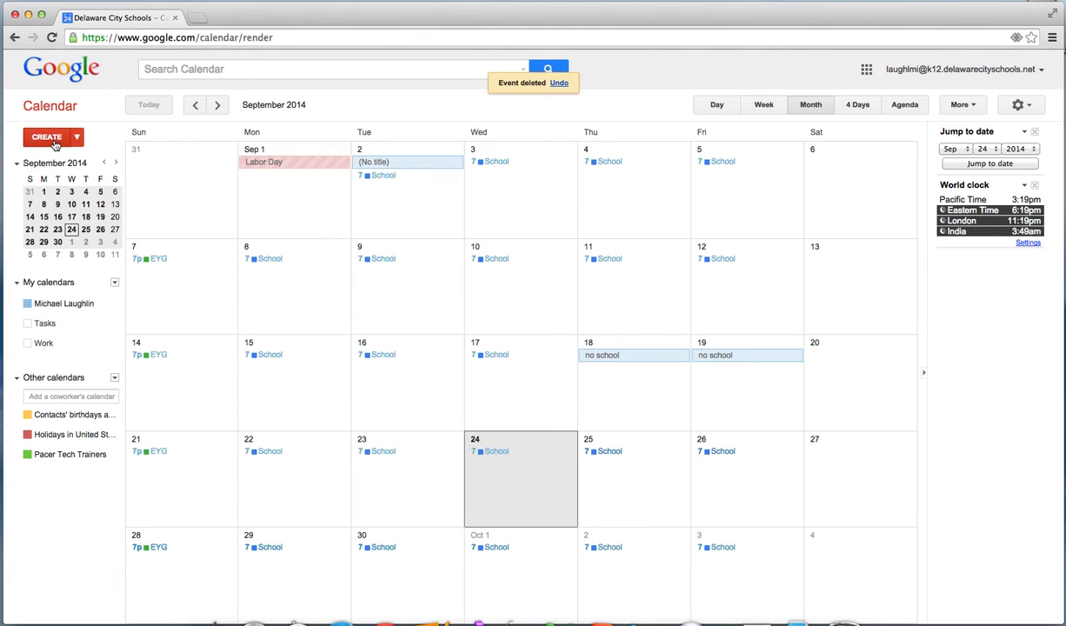
- Create a new detailed event titled as a dinner with the named guest, starting at 7:00pm on 9/24/2014
{"action": "left_click", "coordinate": [52, 139]}
{"action": "key", "text": "BackSpace"}
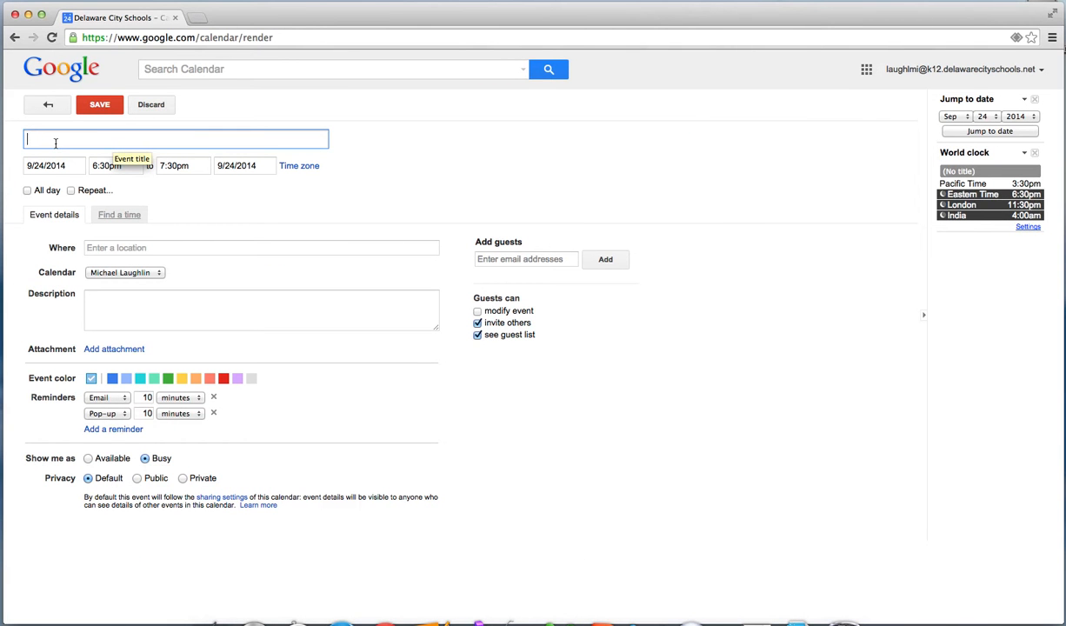
{"action": "type", "text": "Dinner with Michael"}
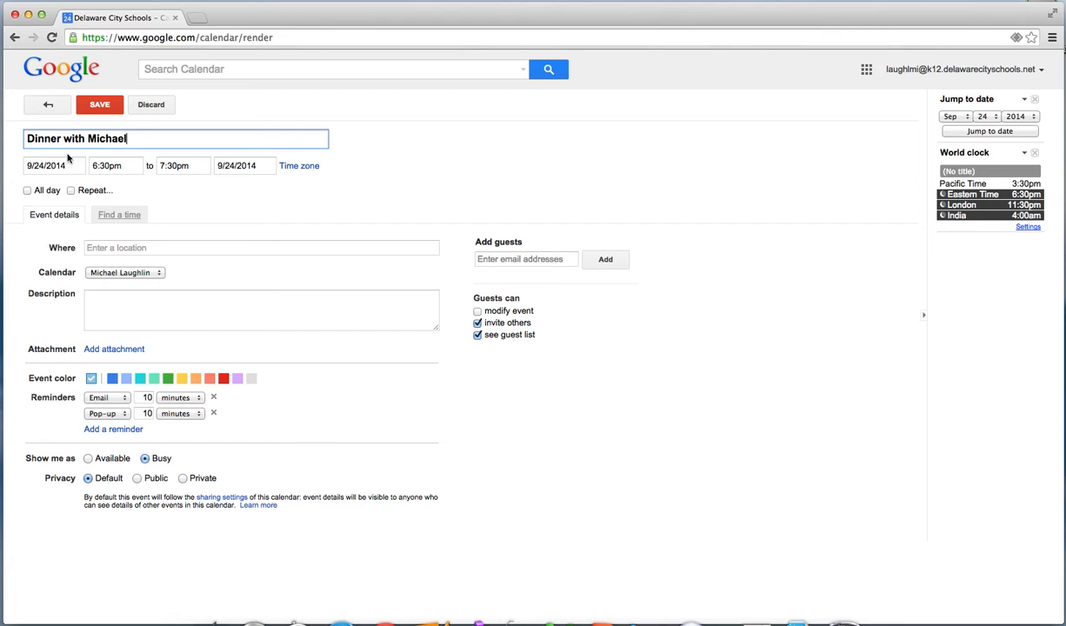
{"action": "left_click", "coordinate": [106, 165]}
{"action": "left_click", "coordinate": [109, 186]}
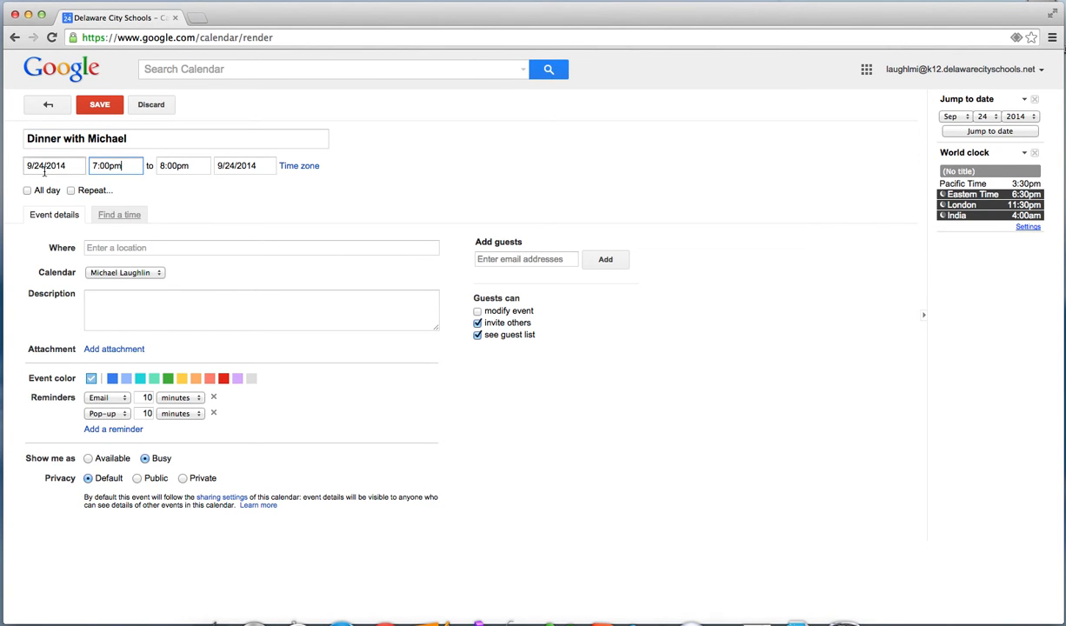
- Use Find a time to stretch the dinner to 9:30pm, shorten it to 7:15pm, and set its end to 8:00pm
{"action": "left_click", "coordinate": [113, 223]}
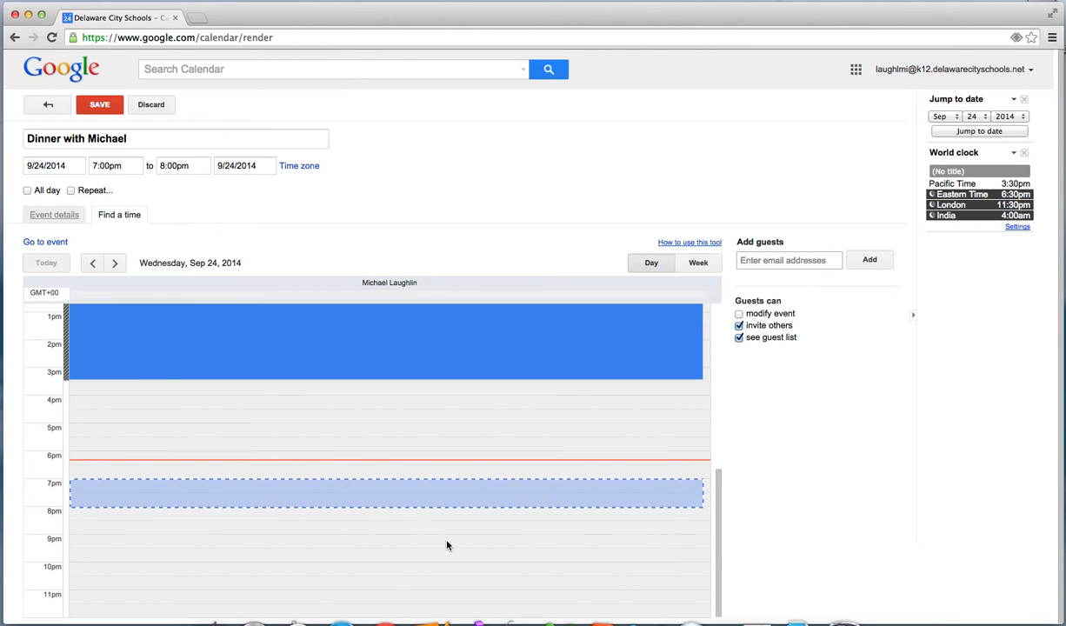
{"action": "left_click_drag", "start_coordinate": [415, 504], "coordinate": [265, 545]}
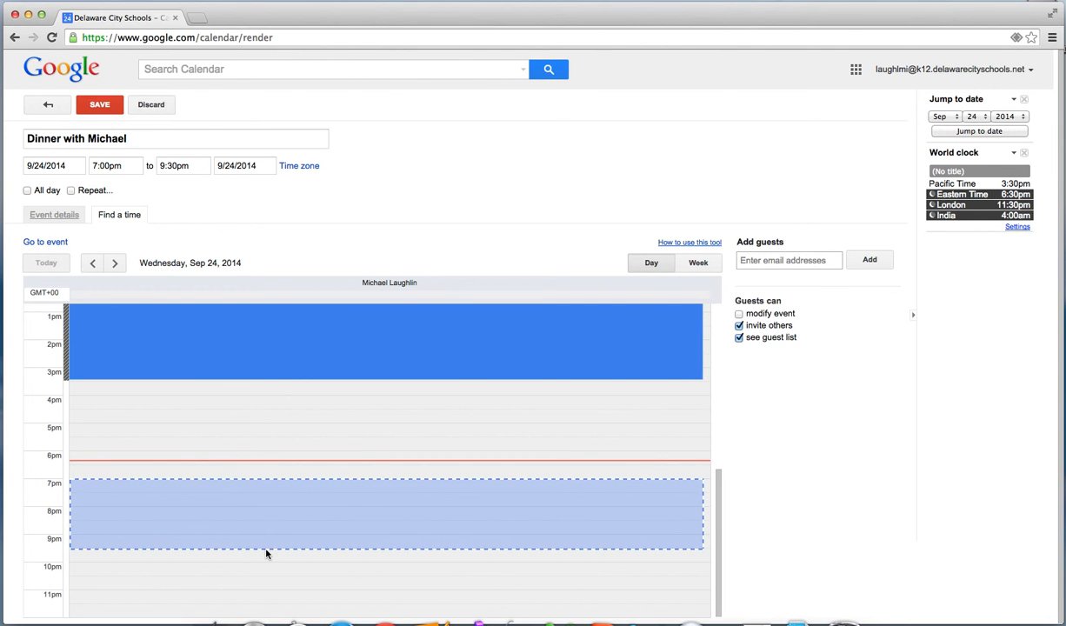
{"action": "left_click_drag", "start_coordinate": [374, 547], "coordinate": [381, 466]}
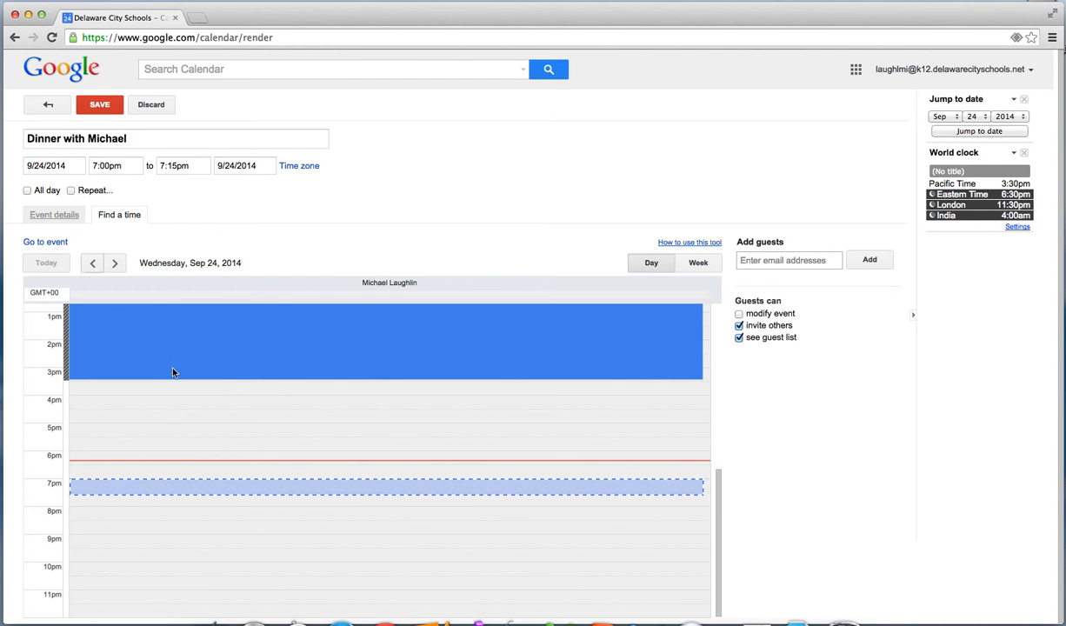
{"action": "left_click", "coordinate": [353, 501]}
{"action": "left_click_drag", "start_coordinate": [353, 501], "coordinate": [352, 505]}
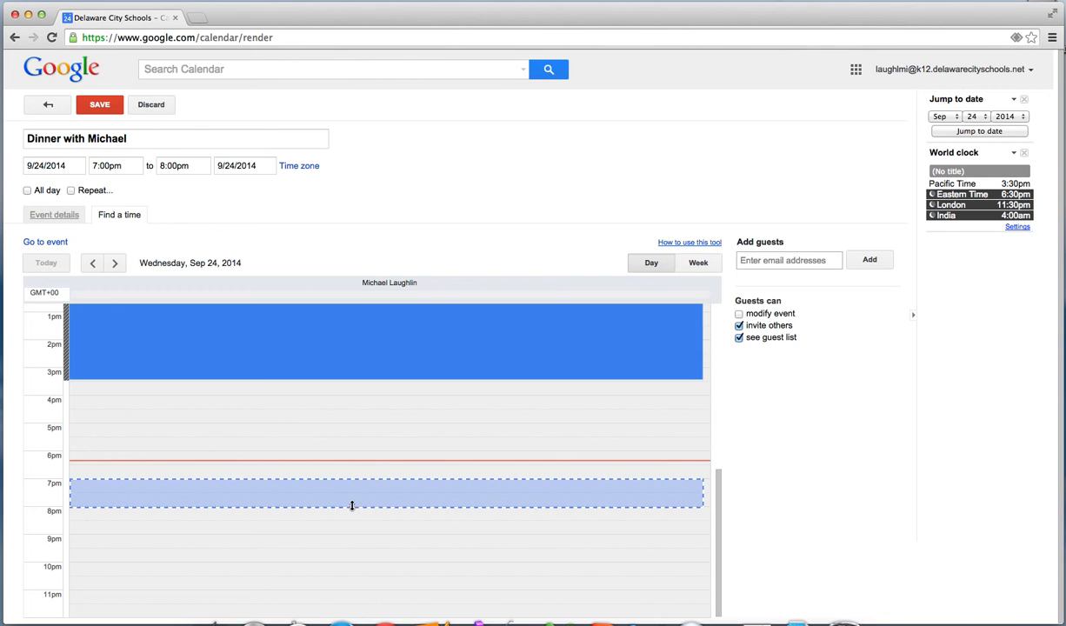
- Search for "that place" as the dinner event's location and choose That Place Bar & Grill in Indianapolis
{"action": "left_click", "coordinate": [48, 214]}
{"action": "left_click", "coordinate": [119, 248]}
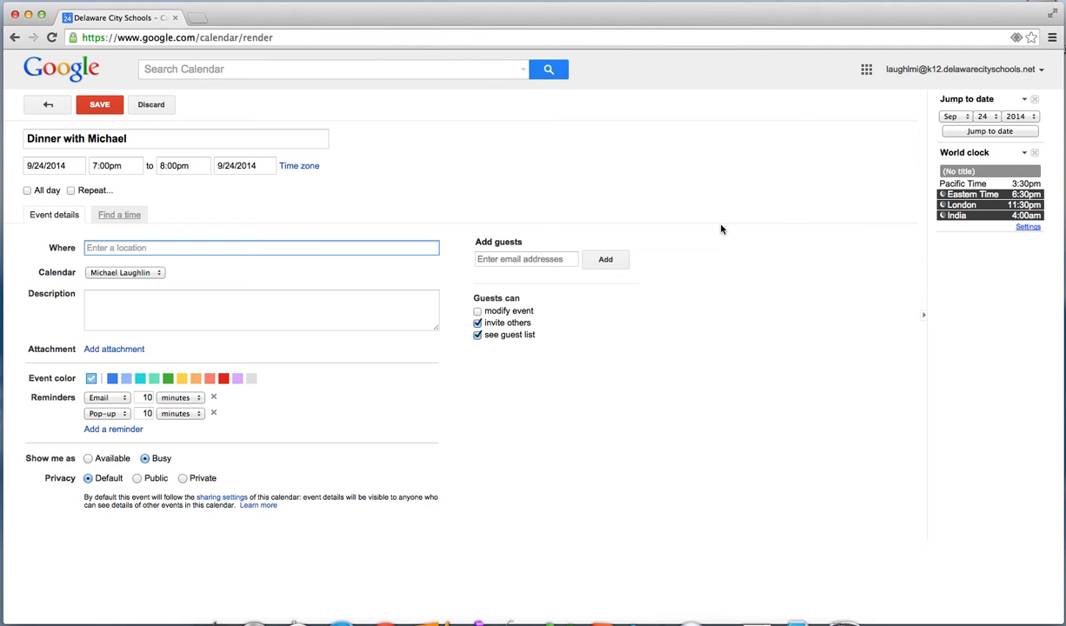
{"action": "type", "text": "that "}
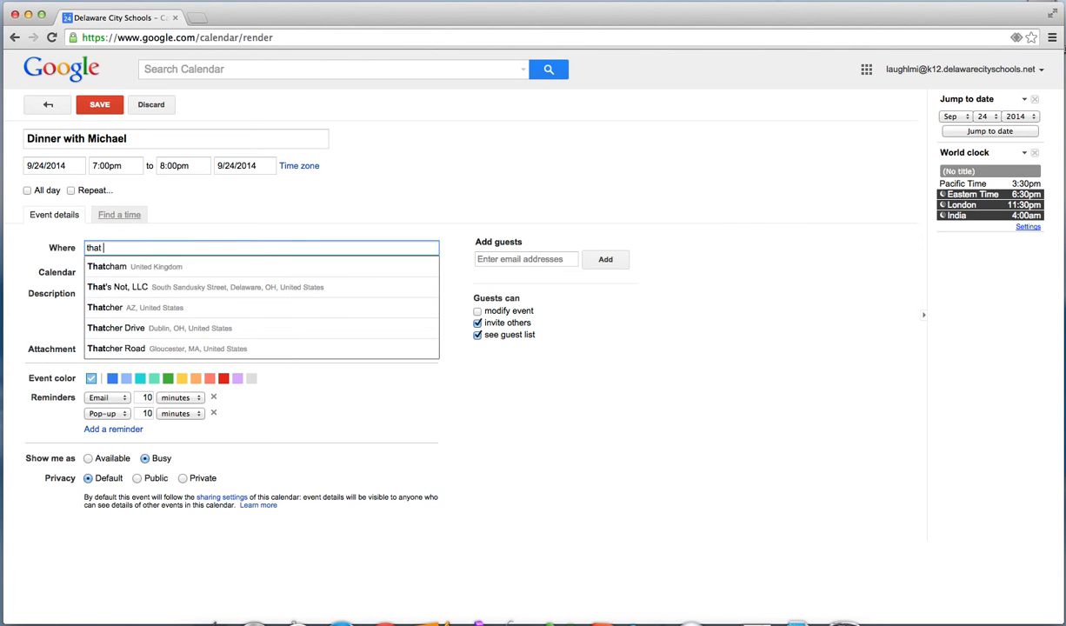
{"action": "type", "text": "place"}
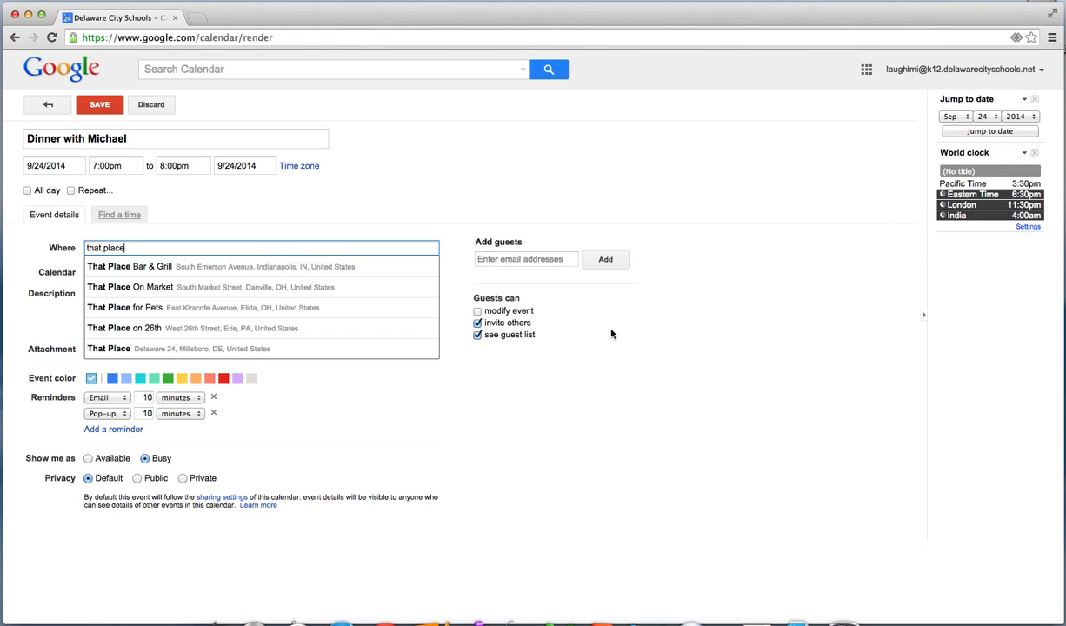
{"action": "left_click", "coordinate": [150, 268]}
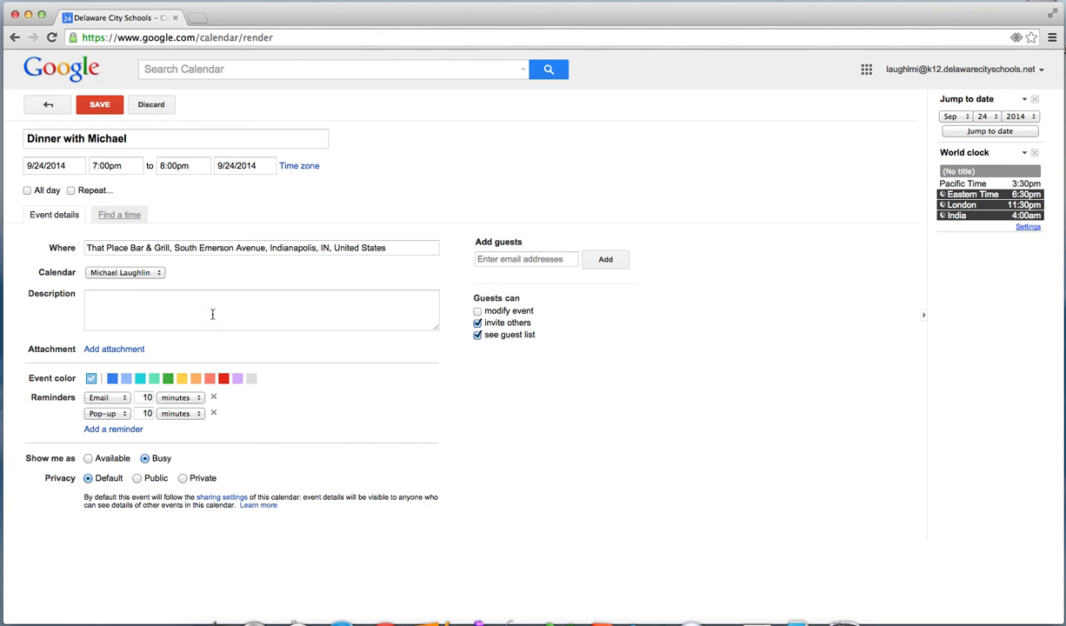
- Review the calendar choices for the dinner event and discard the unsaved event
{"action": "left_click", "coordinate": [148, 274]}
{"action": "left_click", "coordinate": [159, 273]}
{"action": "left_click", "coordinate": [159, 273]}
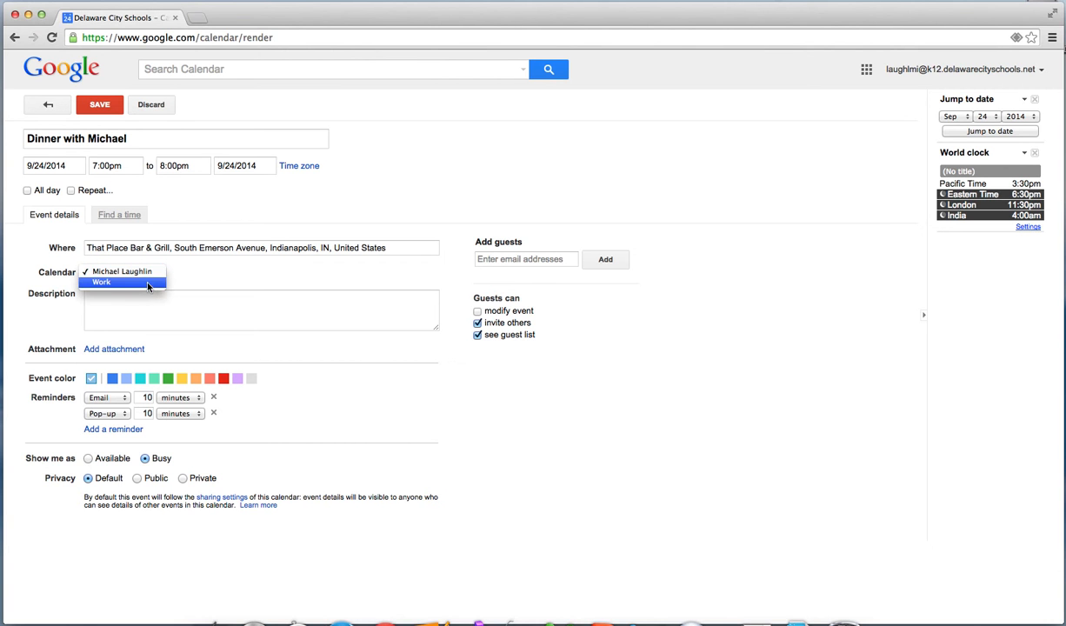
{"action": "left_click", "coordinate": [197, 277]}
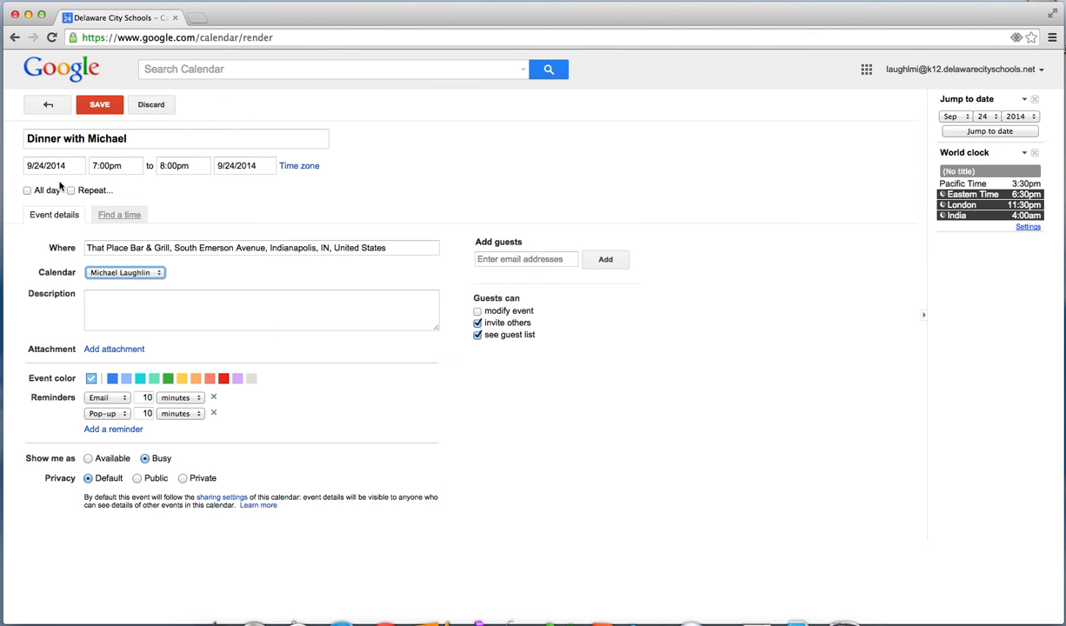
{"action": "left_click", "coordinate": [49, 105]}
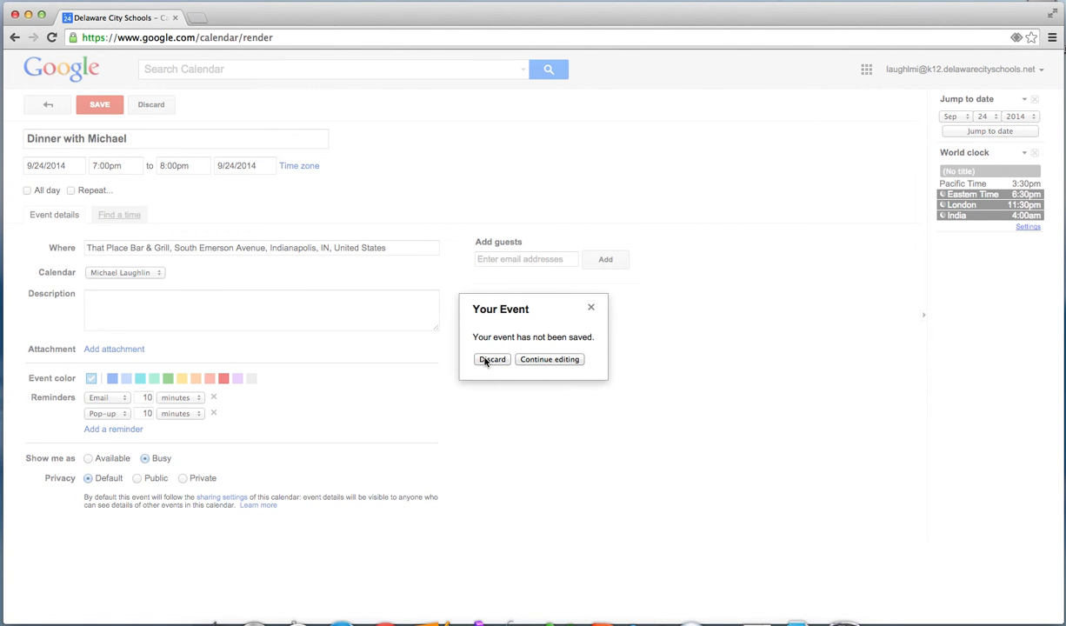
{"action": "left_click", "coordinate": [486, 362]}
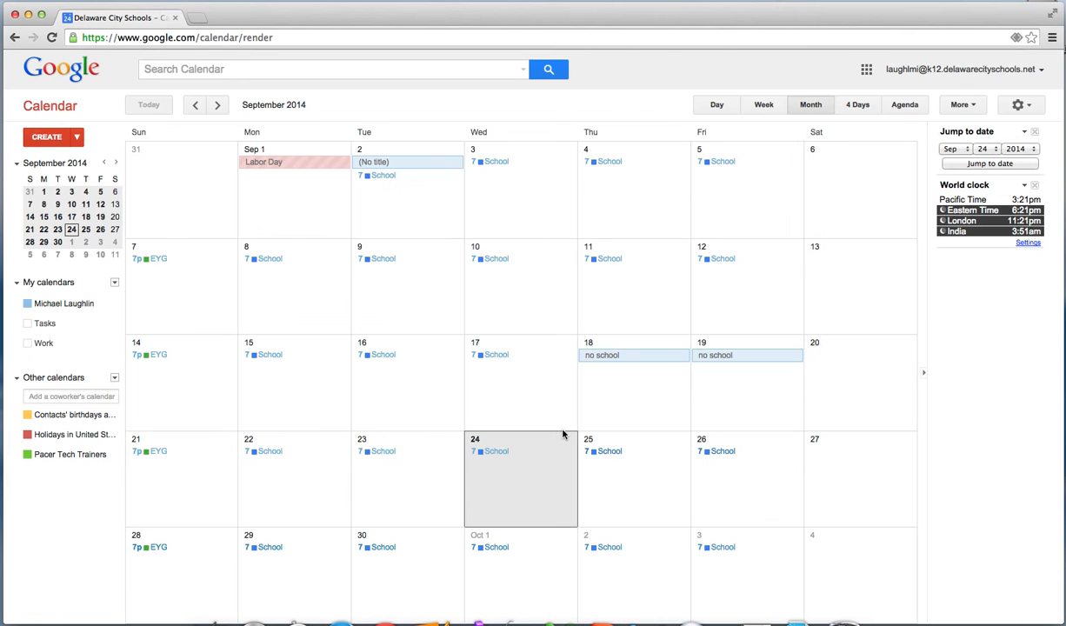
- Look at the new-event form for September 25 and the editable details of the September 24 School event, and return to the month view
{"action": "left_click", "coordinate": [623, 487]}
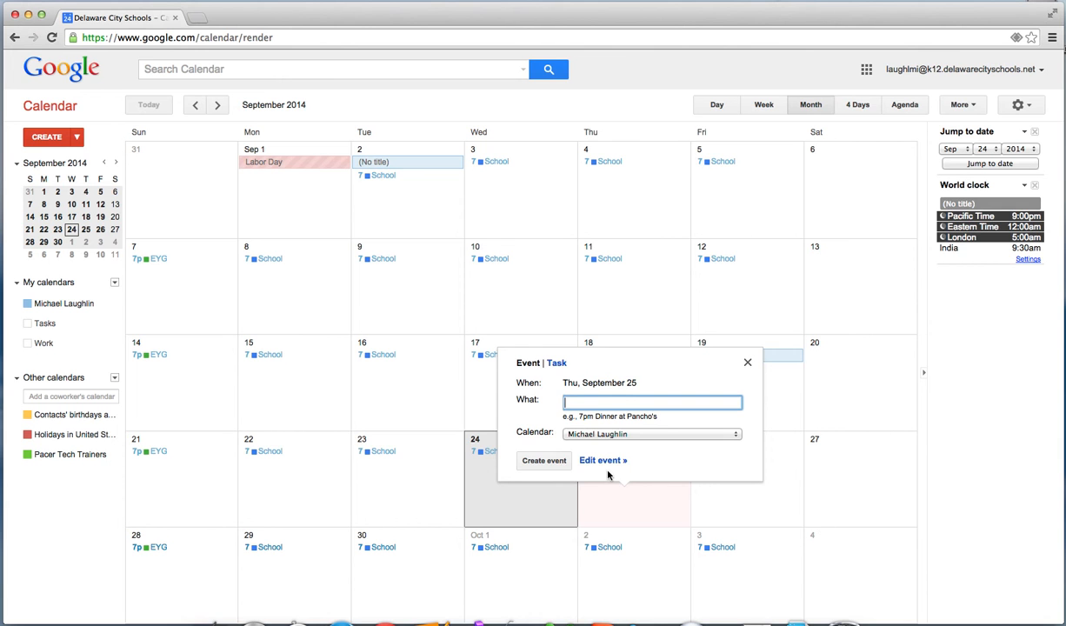
{"action": "left_click", "coordinate": [484, 451]}
{"action": "left_click", "coordinate": [483, 451]}
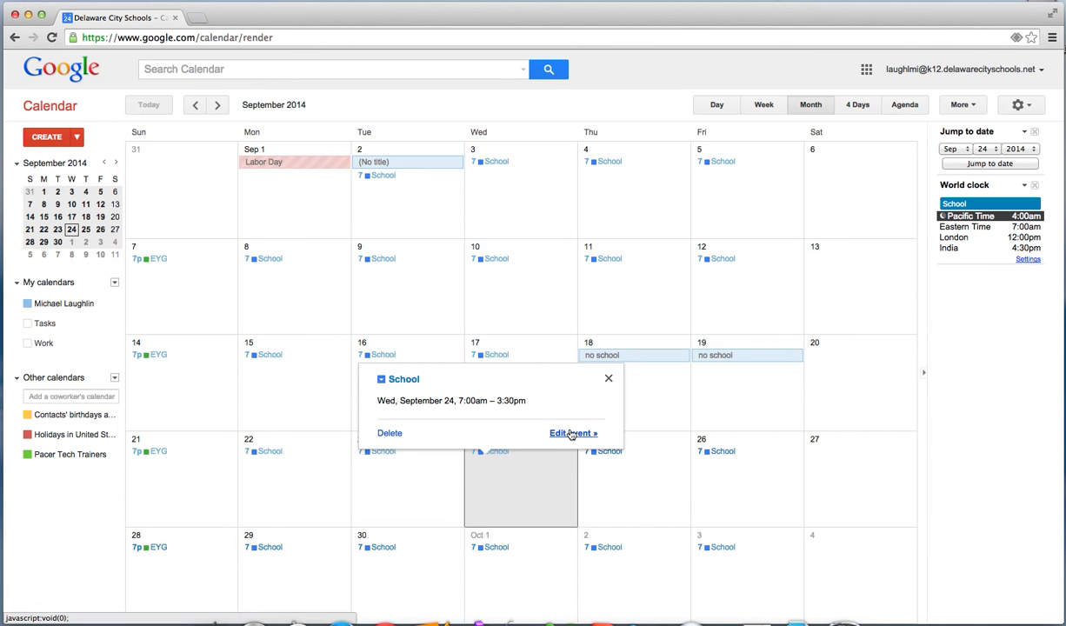
{"action": "left_click", "coordinate": [565, 433]}
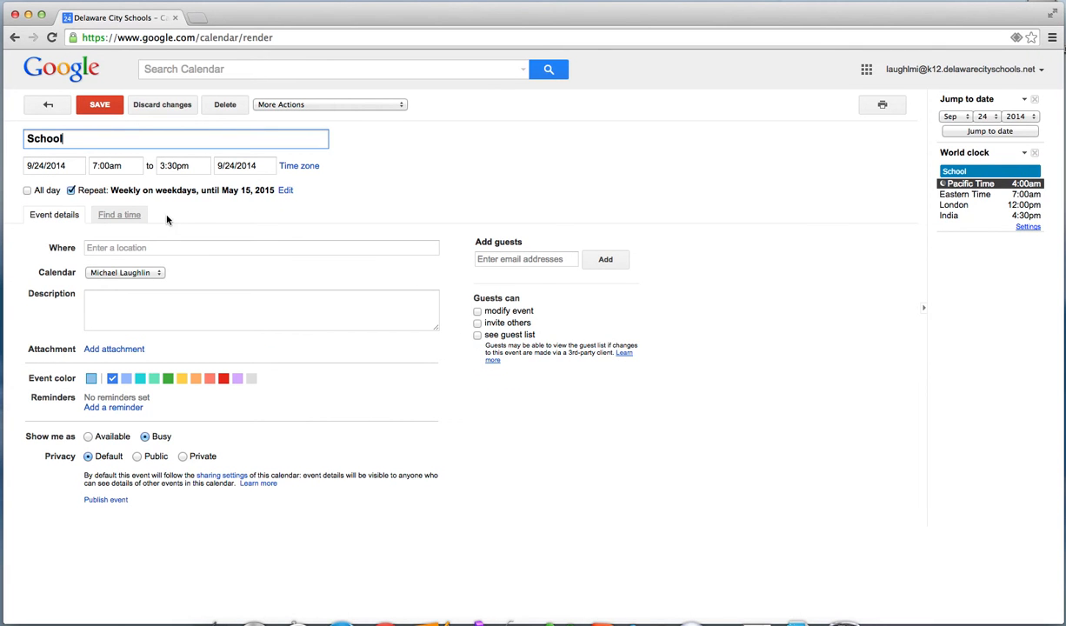
{"action": "left_click", "coordinate": [40, 110]}
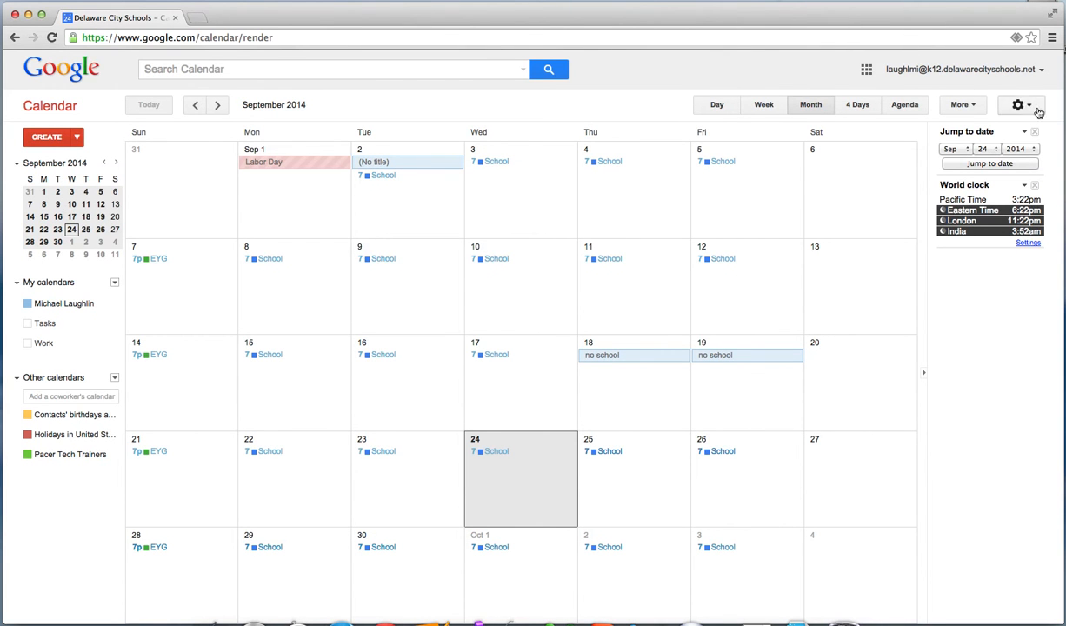
- Open the calendar settings, review the default event duration choices, and enable the warning for invitations outside working hours
{"action": "left_click", "coordinate": [1027, 105]}
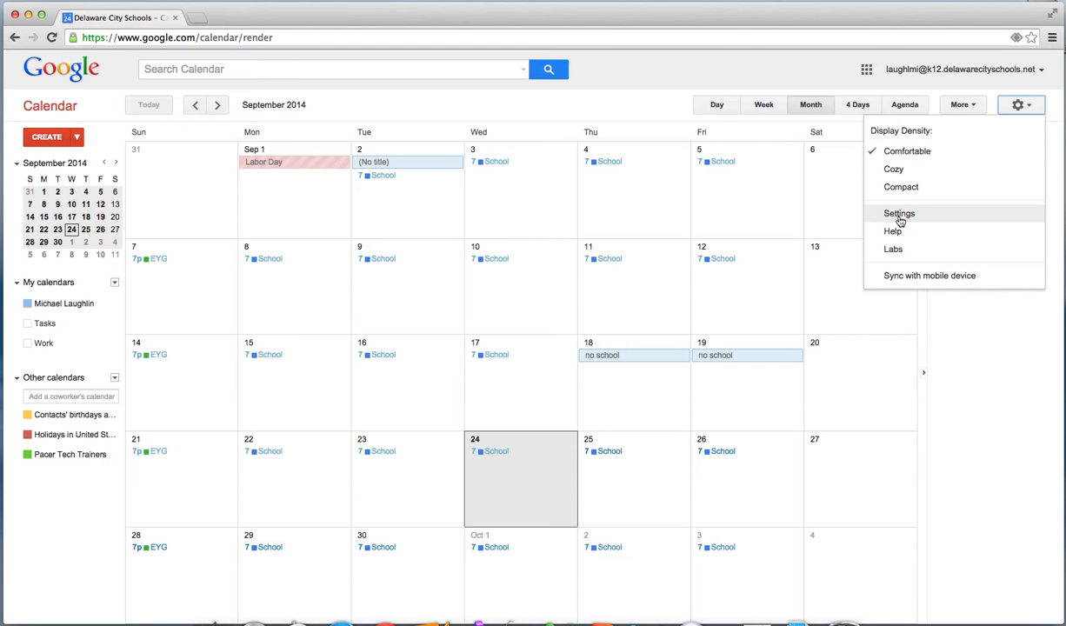
{"action": "left_click", "coordinate": [881, 211]}
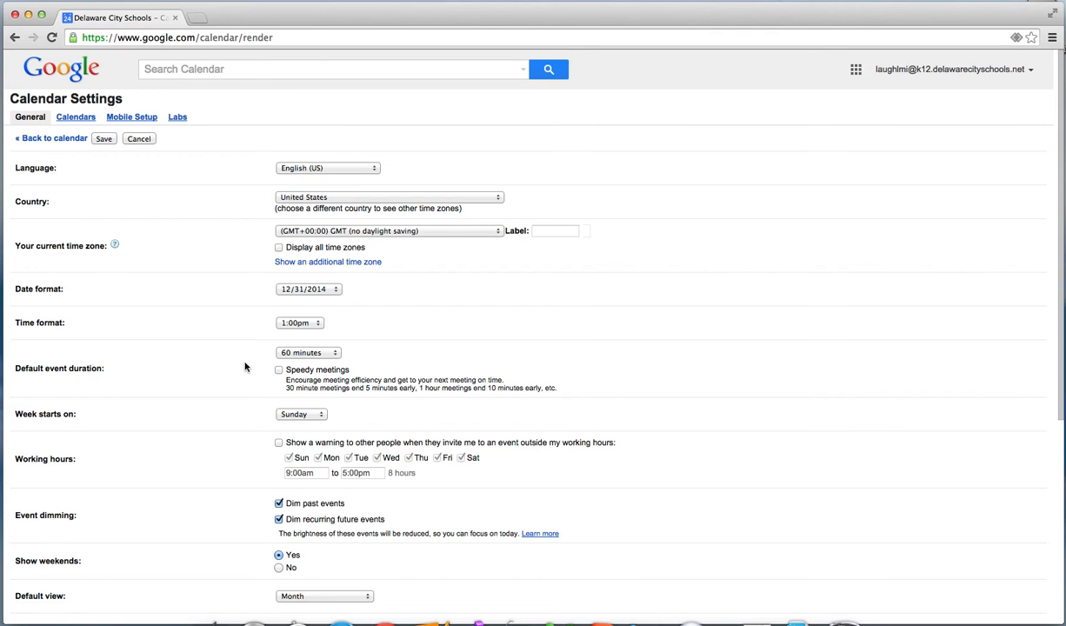
{"action": "left_click", "coordinate": [331, 353]}
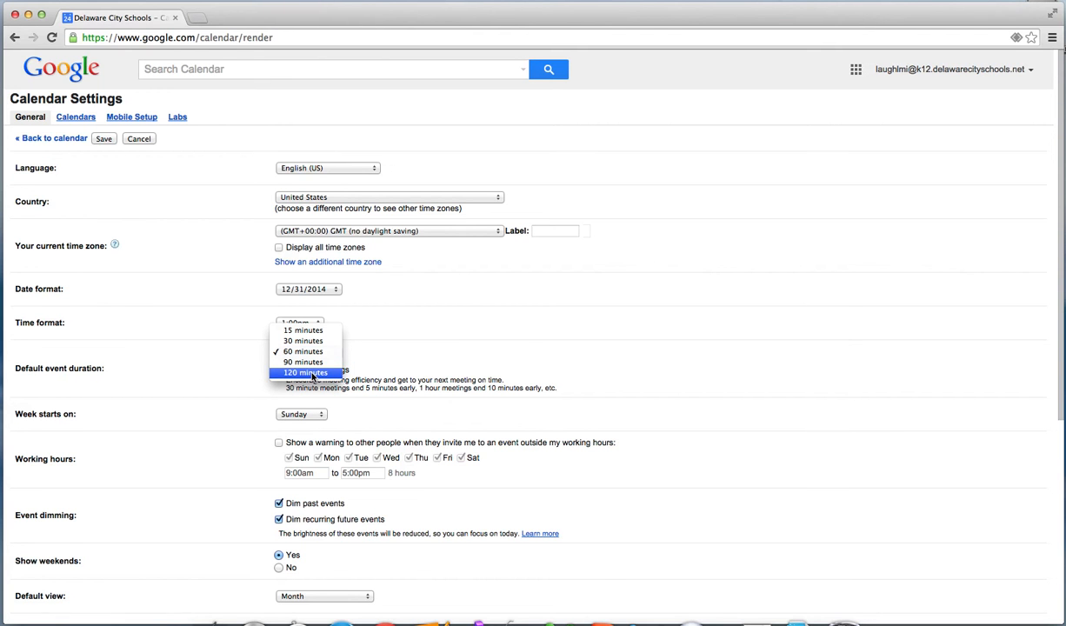
{"action": "left_click", "coordinate": [387, 362]}
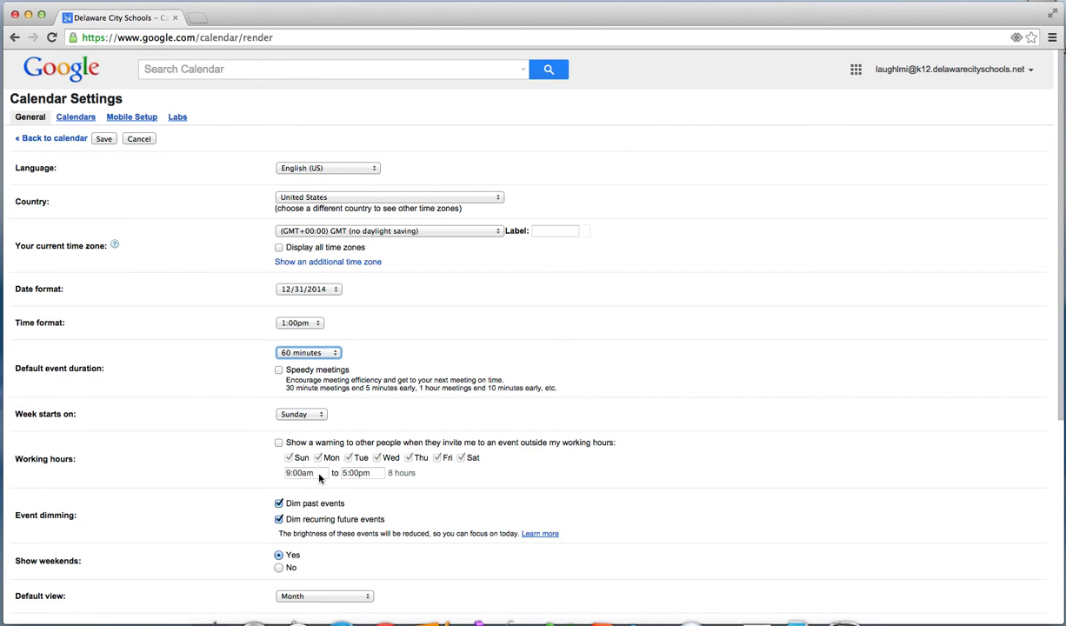
{"action": "left_click", "coordinate": [278, 442]}
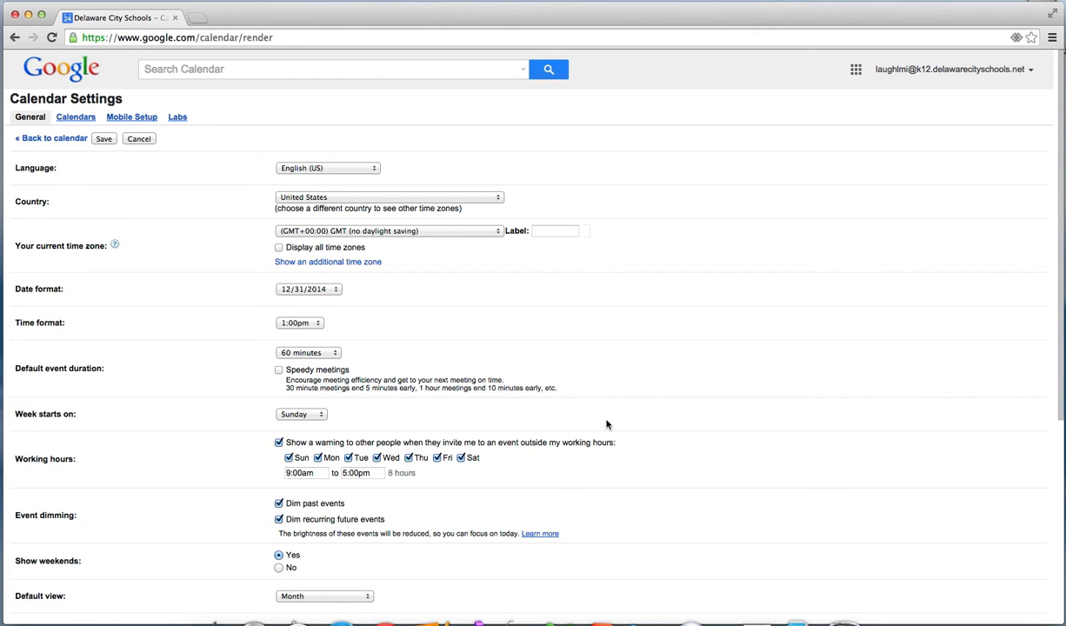
{"action": "left_click", "coordinate": [809, 362]}
- Review the custom view lengths and save the general settings with weather shown in °F
{"action": "left_click_drag", "start_coordinate": [1060, 323], "coordinate": [1062, 467]}
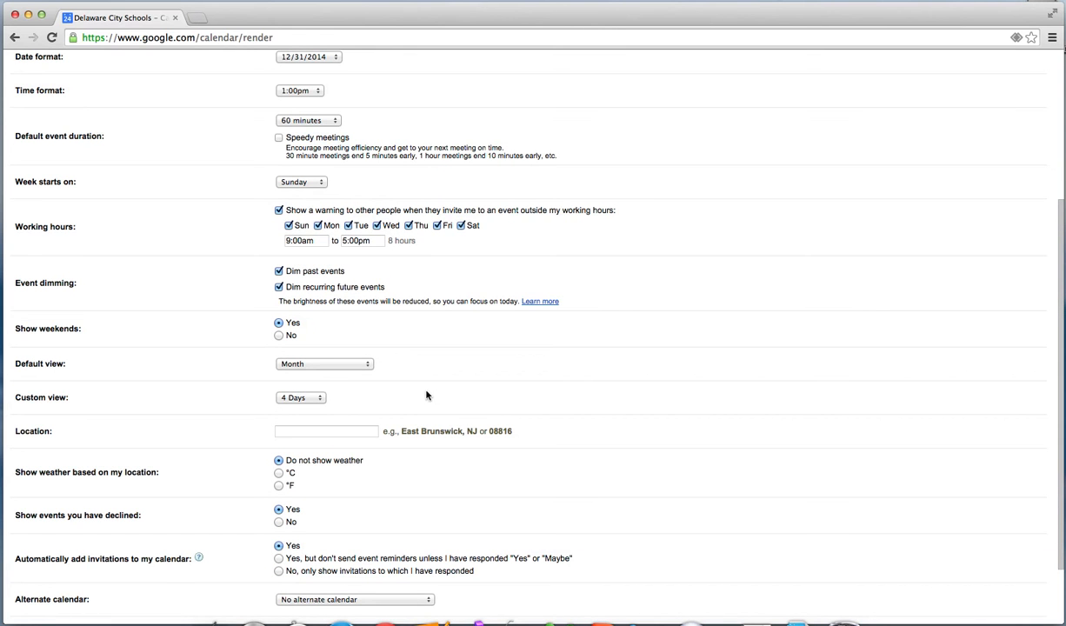
{"action": "left_click", "coordinate": [321, 400]}
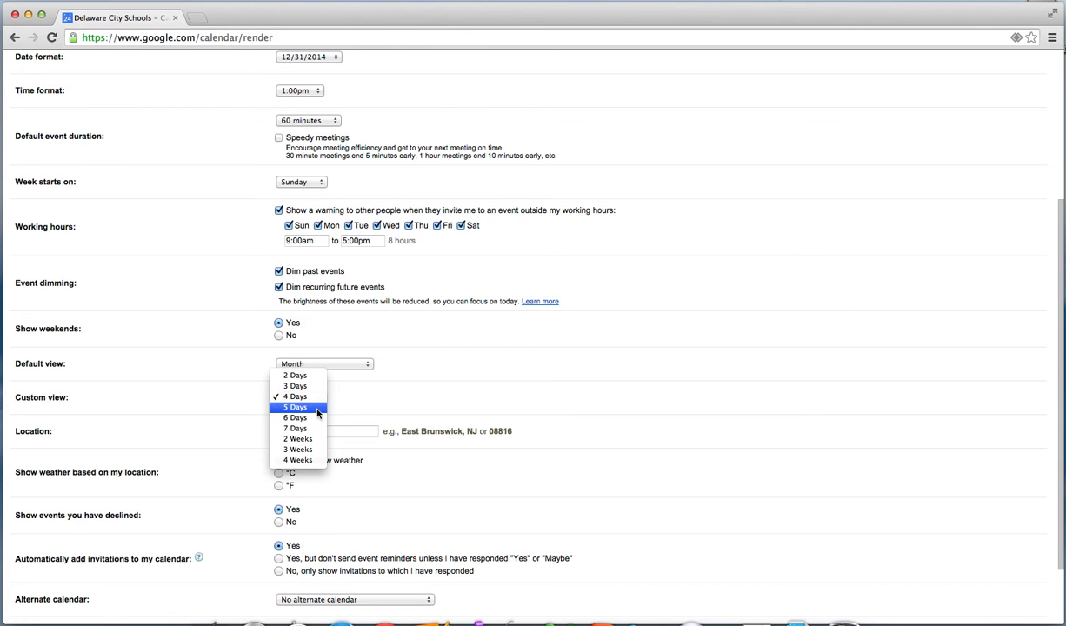
{"action": "left_click", "coordinate": [371, 407]}
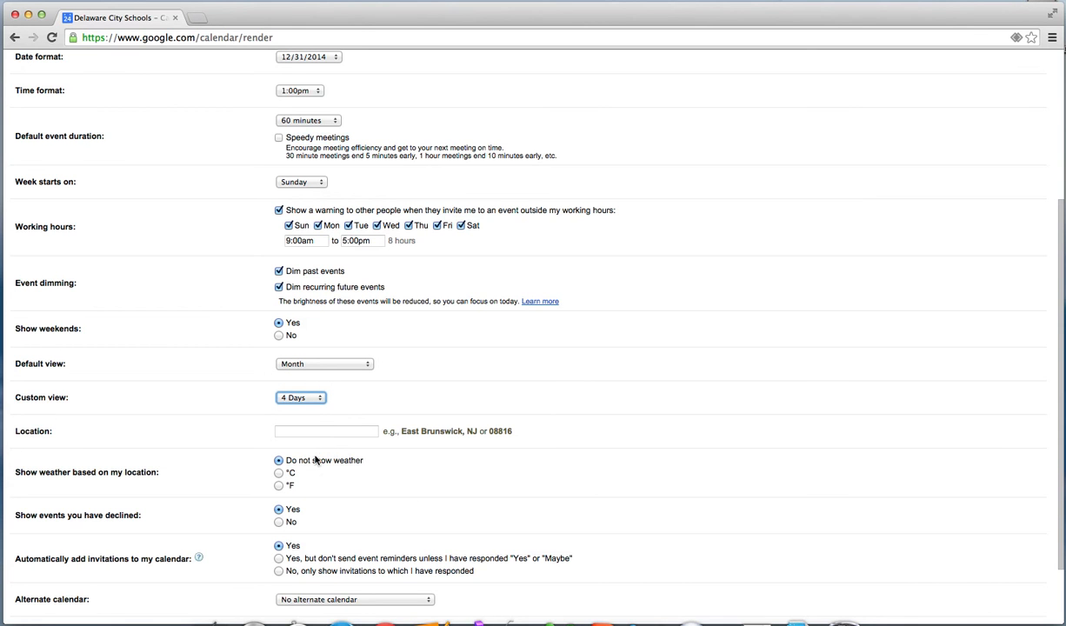
{"action": "left_click", "coordinate": [278, 486]}
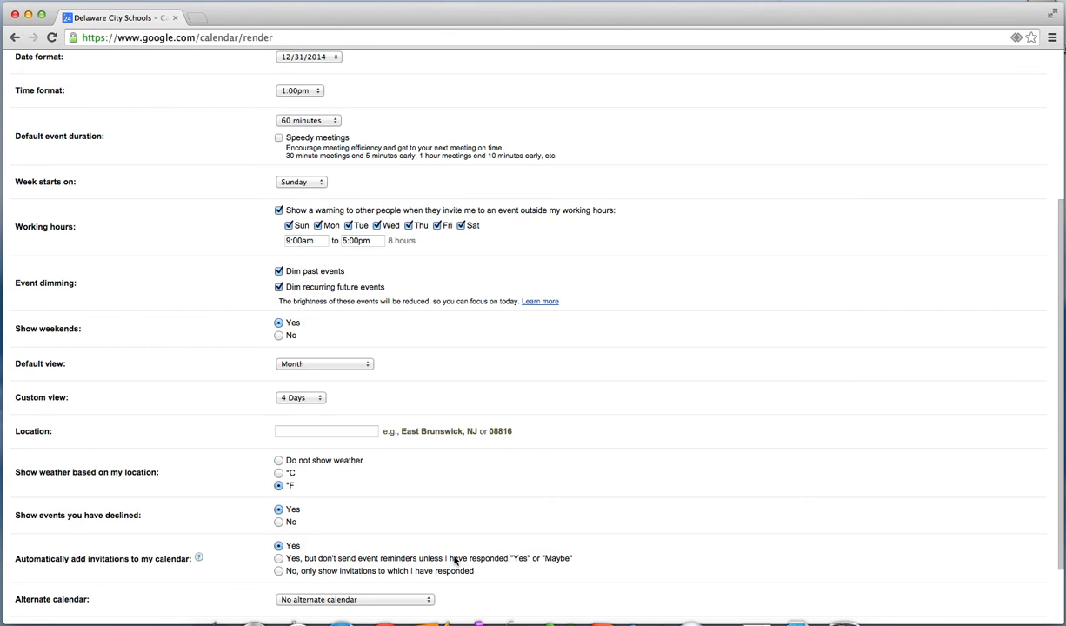
{"action": "left_click_drag", "start_coordinate": [1062, 365], "coordinate": [1057, 399]}
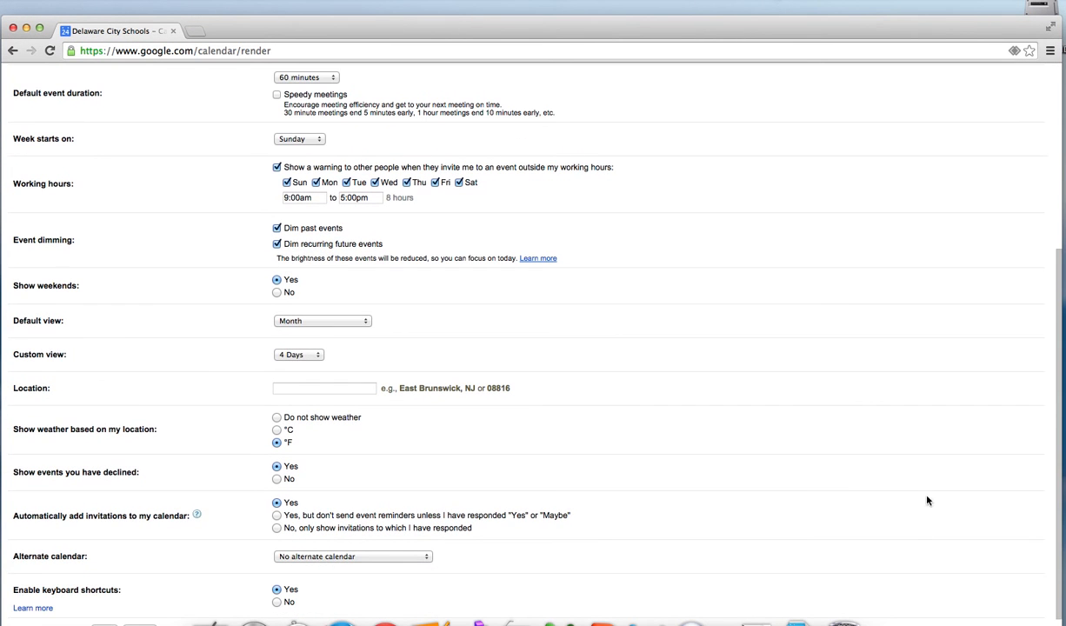
{"action": "left_click_drag", "start_coordinate": [959, 30], "coordinate": [967, 15]}
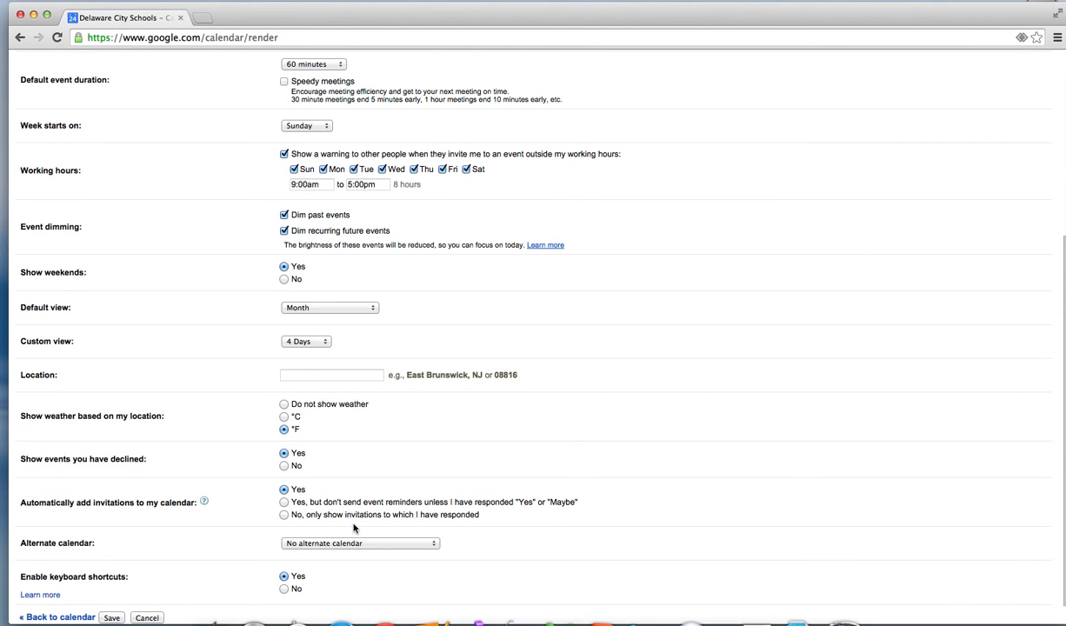
{"action": "left_click", "coordinate": [112, 618]}
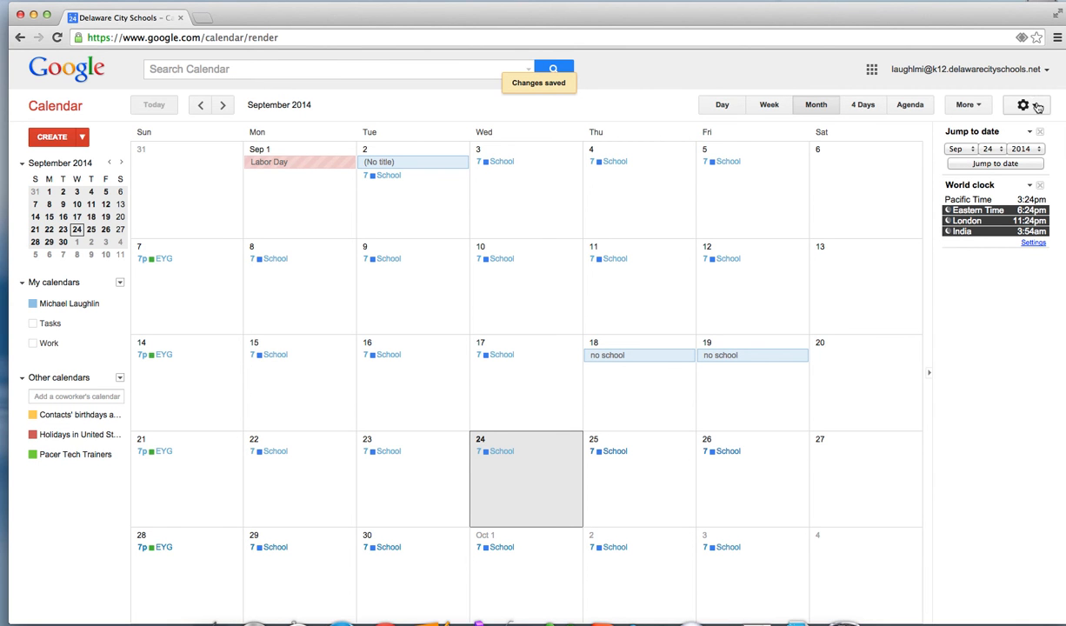
- Look at the list of calendars in the settings and the blank form for creating a calendar, and return to the month view
{"action": "left_click", "coordinate": [1037, 110]}
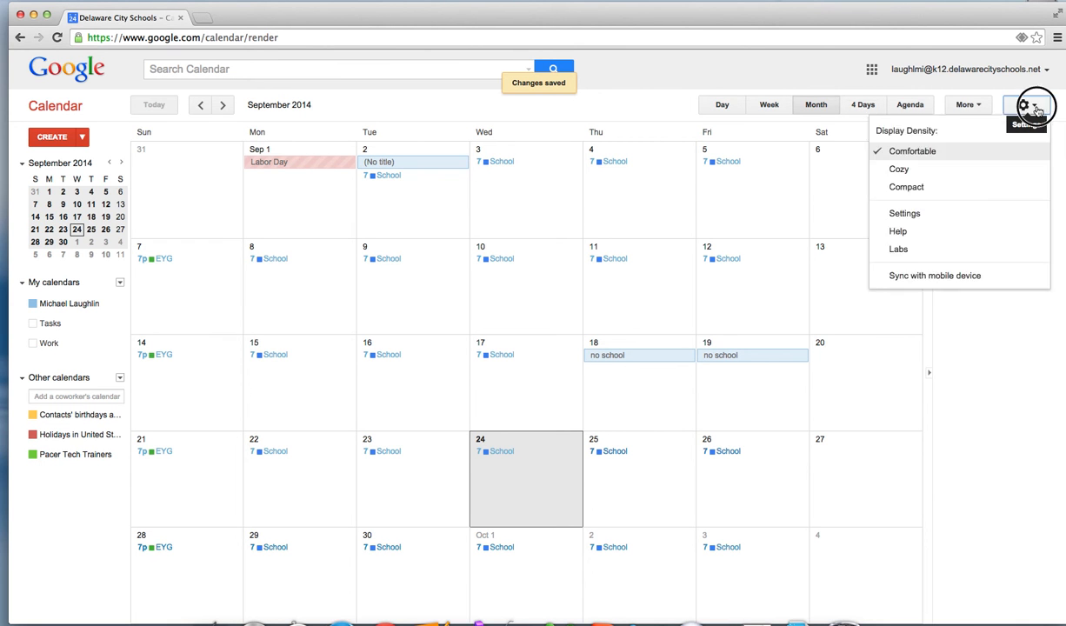
{"action": "left_click", "coordinate": [906, 214]}
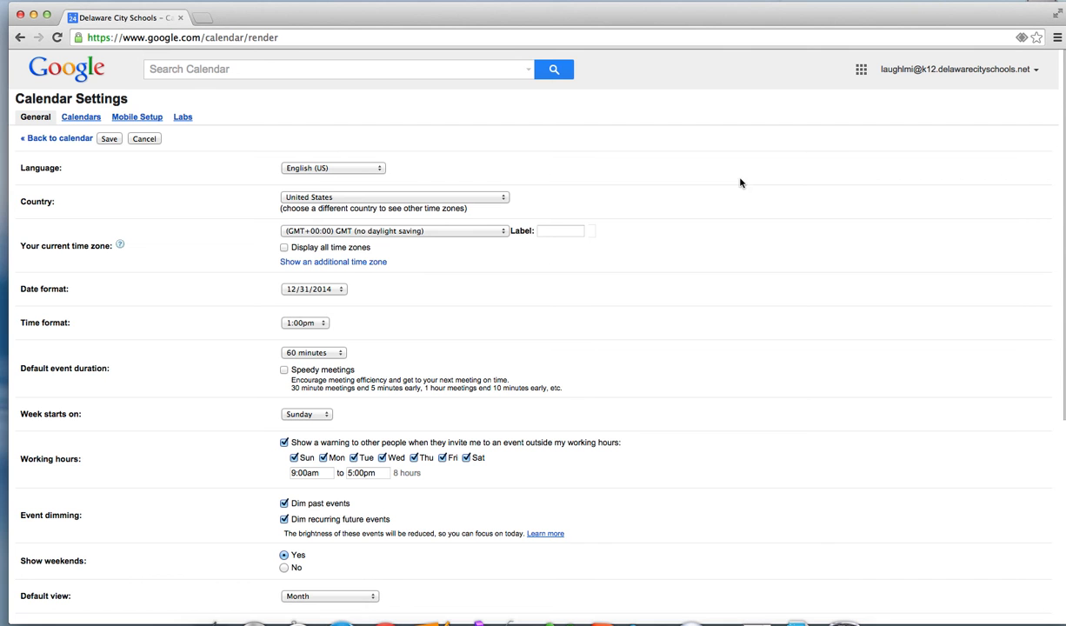
{"action": "left_click", "coordinate": [86, 118]}
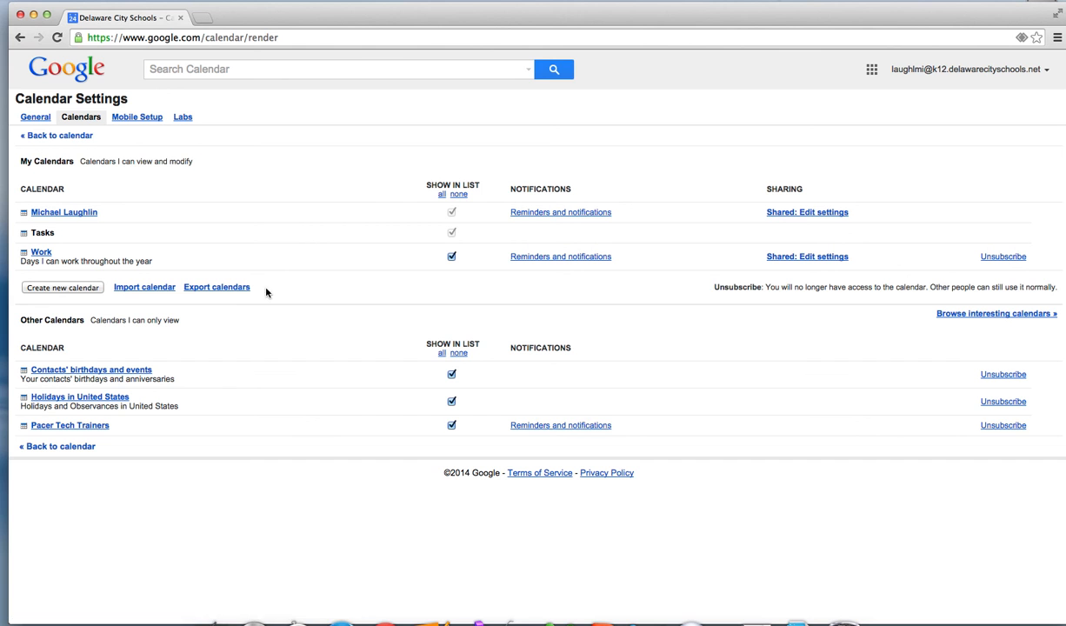
{"action": "left_click", "coordinate": [60, 291]}
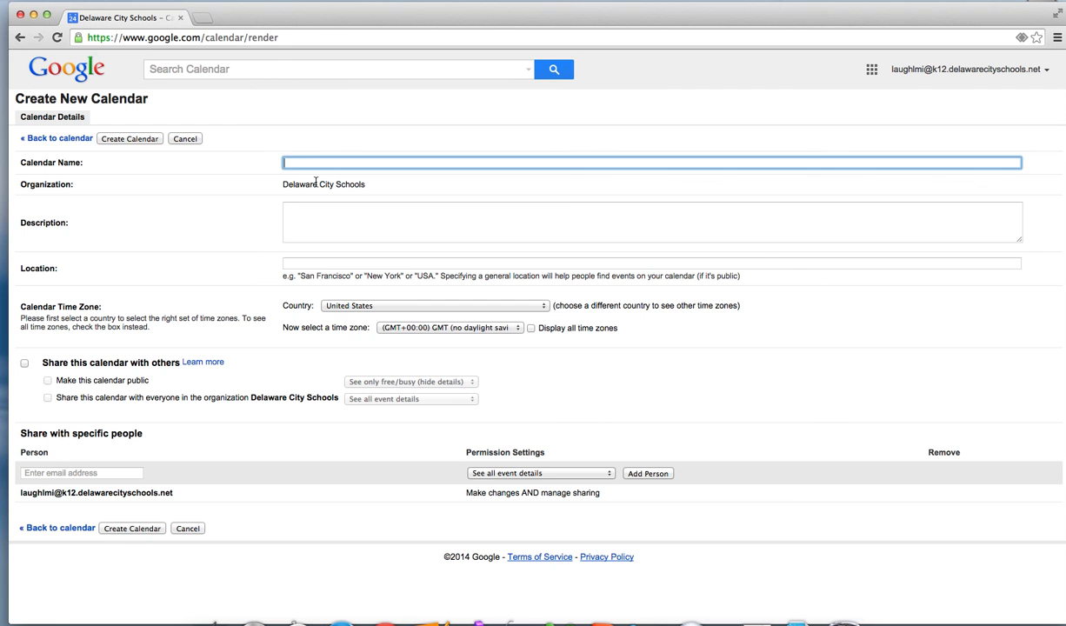
{"action": "left_click", "coordinate": [314, 264]}
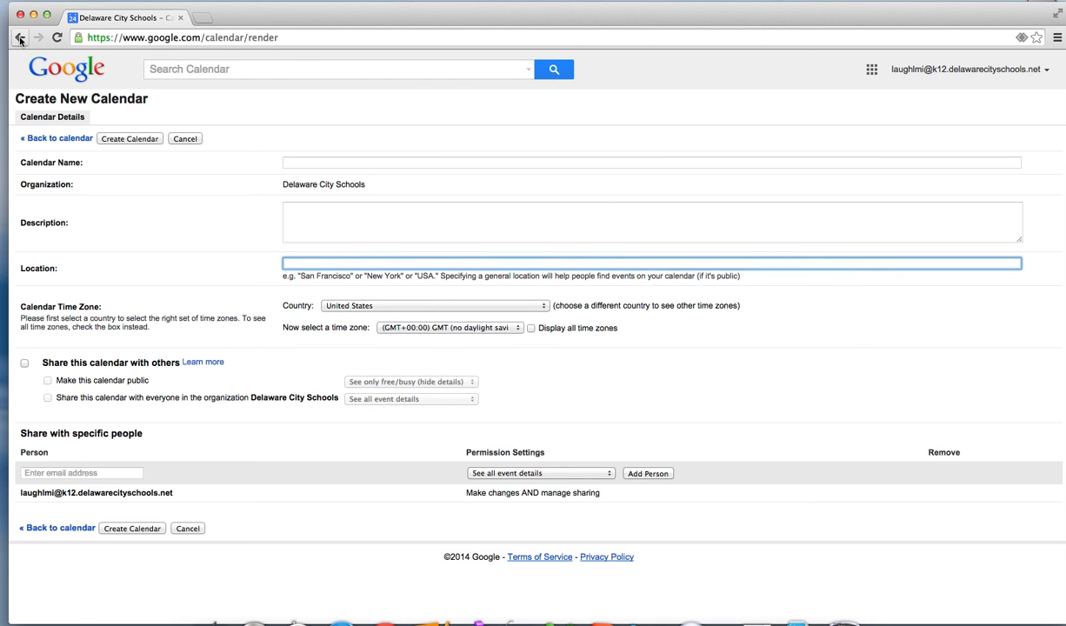
{"action": "left_click", "coordinate": [50, 143]}
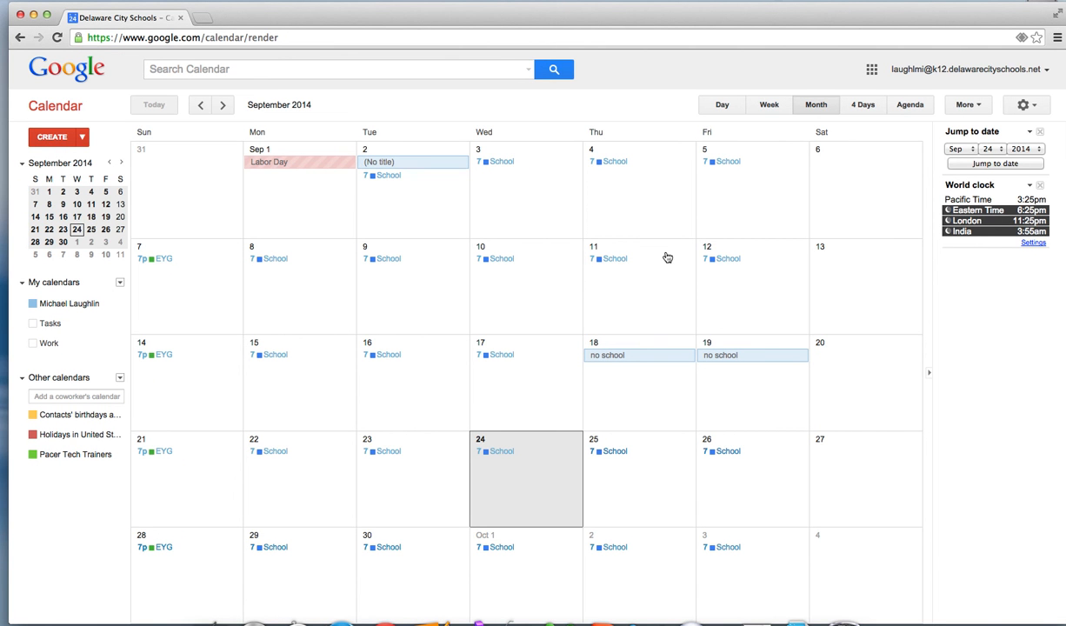
- Look at the settings for SMS event reminders on a mobile phone and save them without entering any details
{"action": "left_click", "coordinate": [1035, 108]}
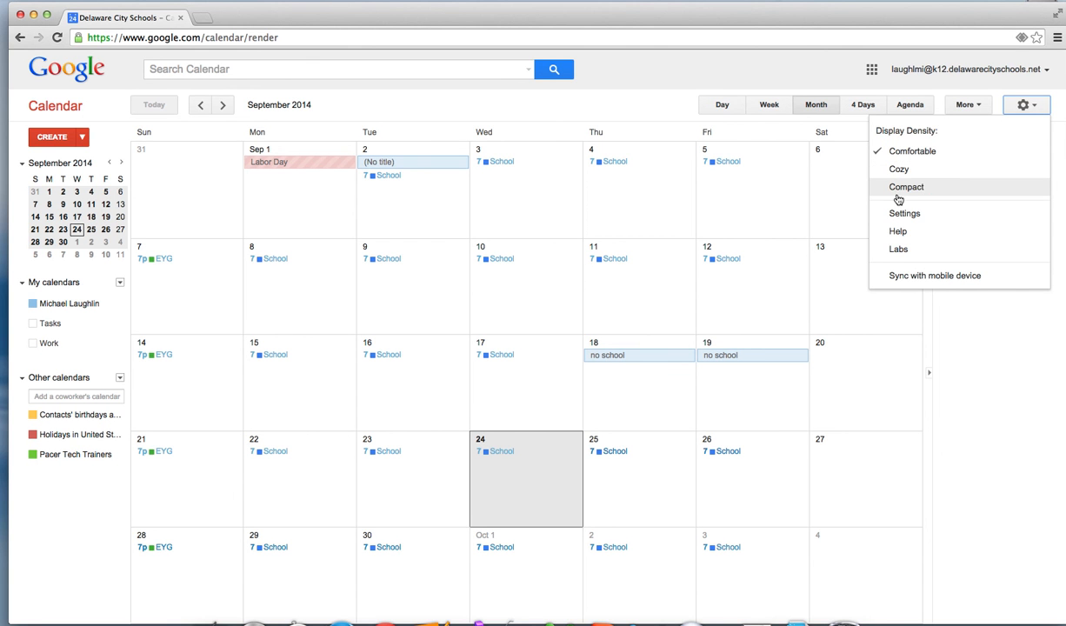
{"action": "left_click", "coordinate": [906, 219]}
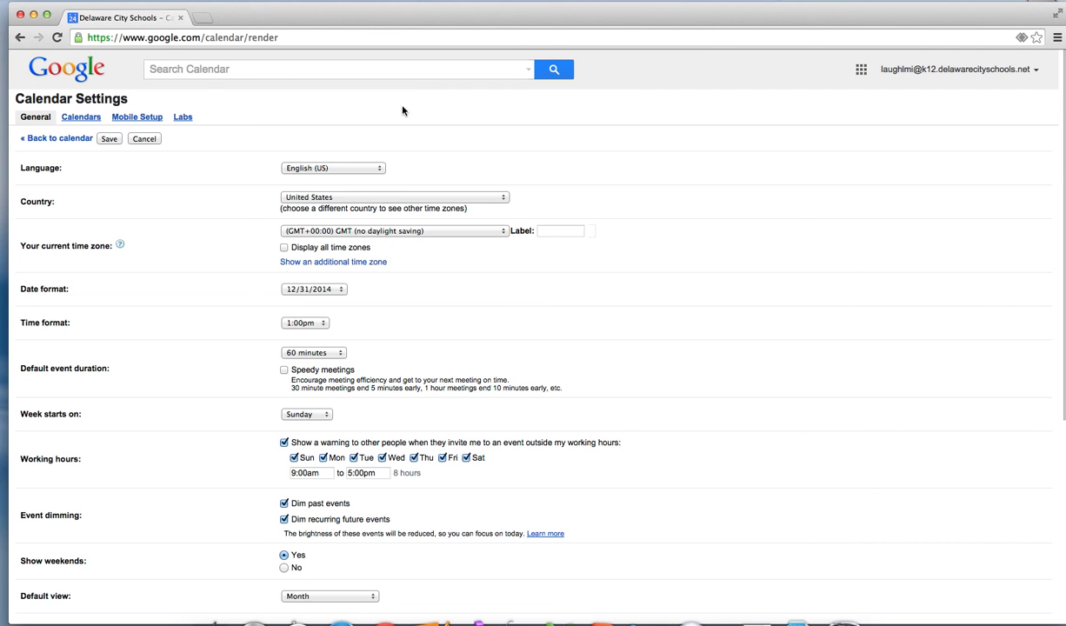
{"action": "left_click", "coordinate": [139, 117]}
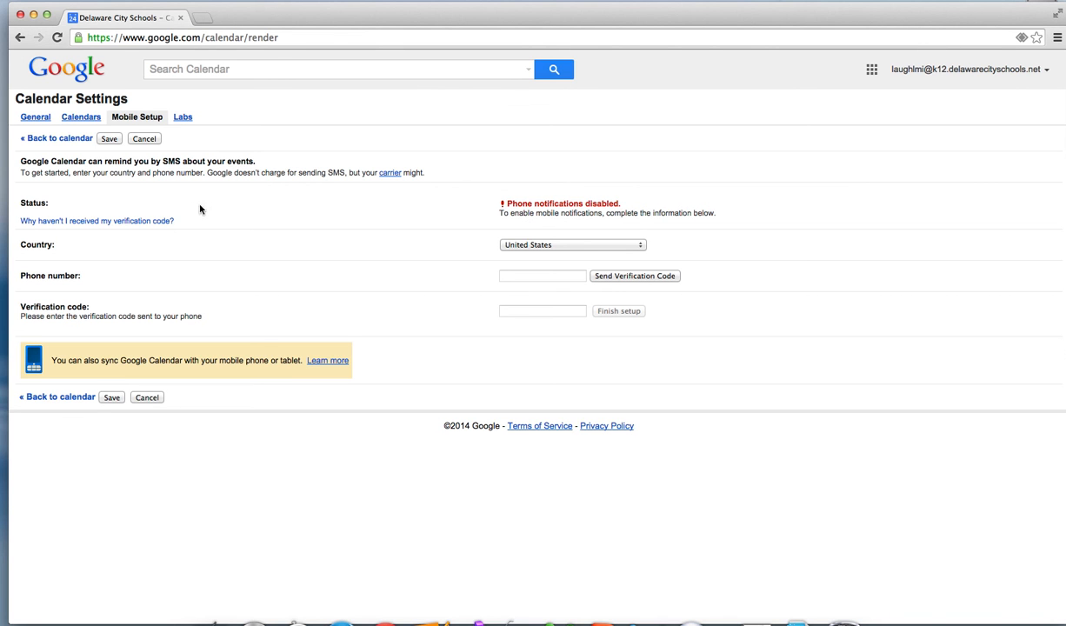
{"action": "left_click", "coordinate": [110, 139]}
- Look at the help topics on syncing Google Calendar with an Android device and return to the calendar
{"action": "left_click", "coordinate": [1024, 105]}
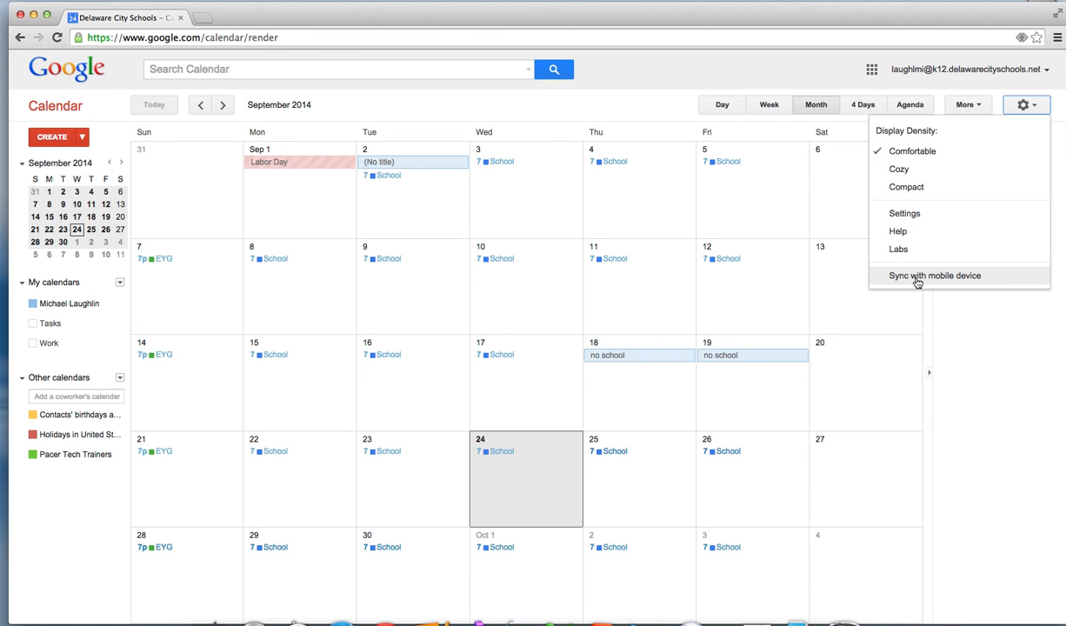
{"action": "left_click", "coordinate": [918, 279]}
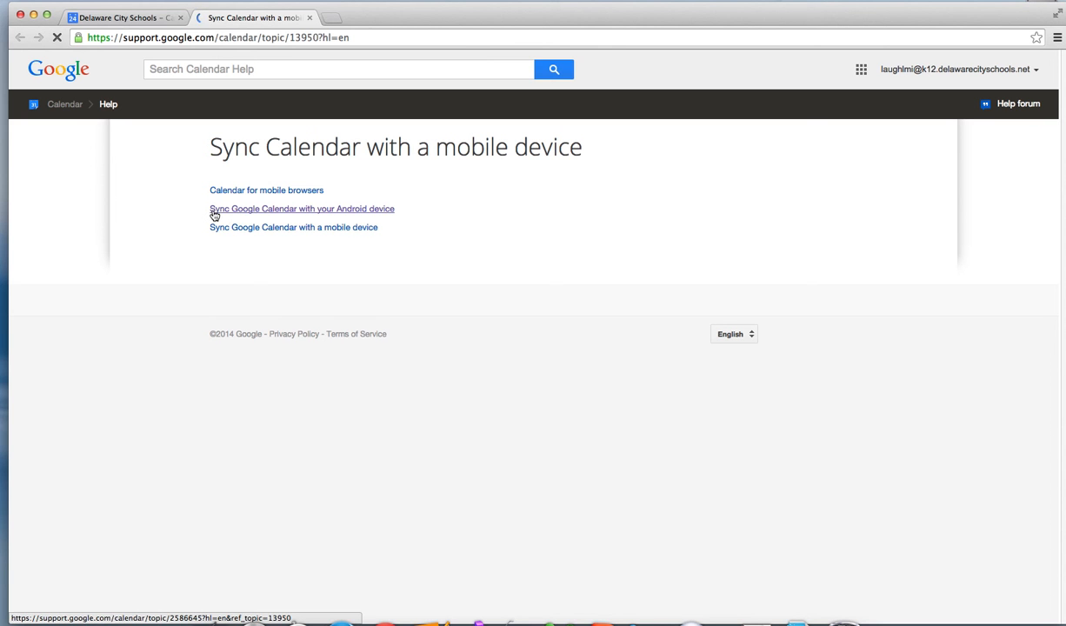
{"action": "left_click", "coordinate": [214, 215]}
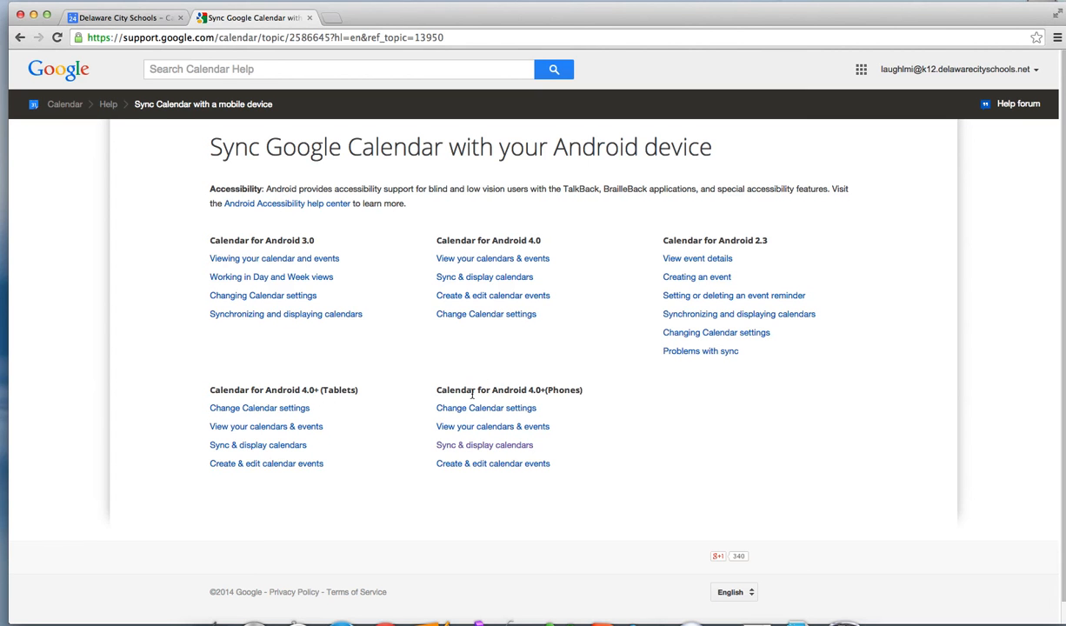
{"action": "left_click", "coordinate": [64, 105]}
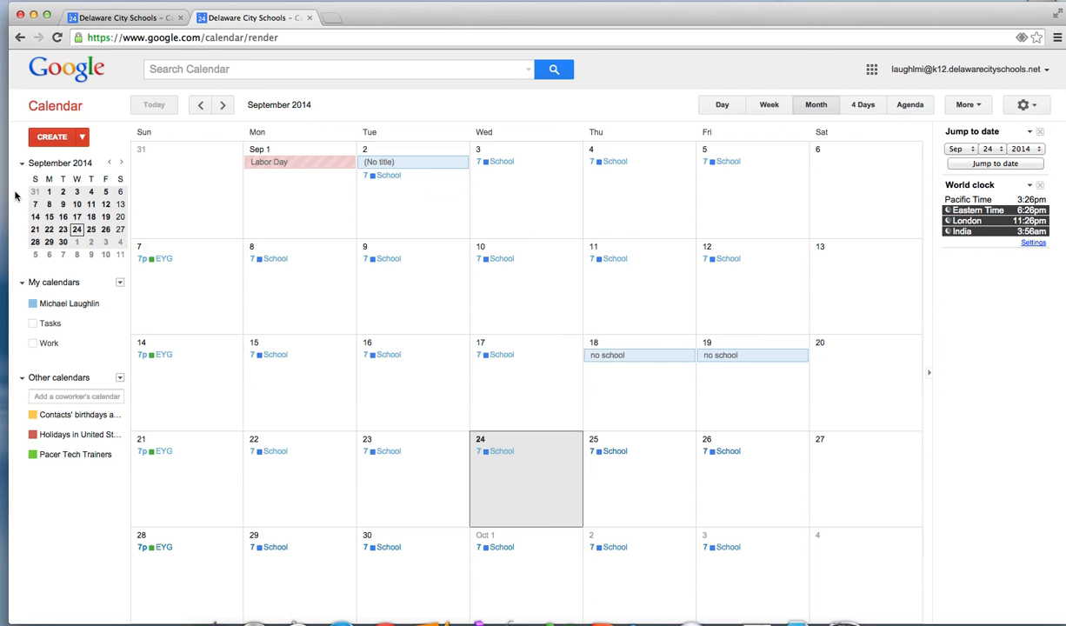
- Limit the calendar display to the two weeks of September 14–27, 2014
{"action": "left_click", "coordinate": [19, 185]}
{"action": "mouse_move", "coordinate": [92, 217]}
{"action": "left_mouse_down"}
{"action": "mouse_move", "coordinate": [103, 227]}
{"action": "mouse_move", "coordinate": [81, 230]}
{"action": "left_mouse_up"}
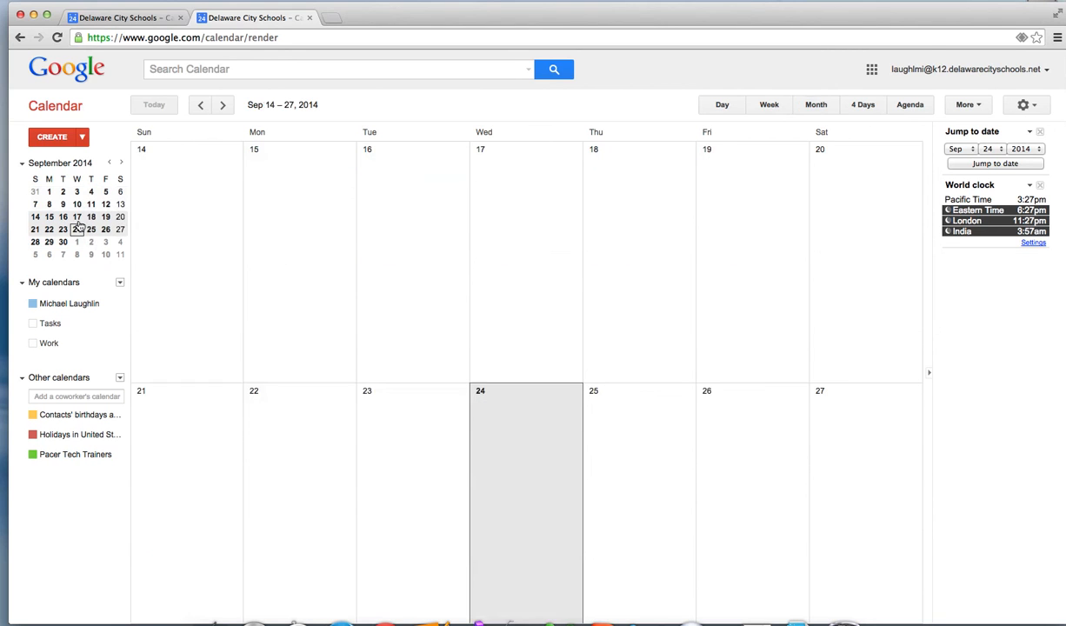